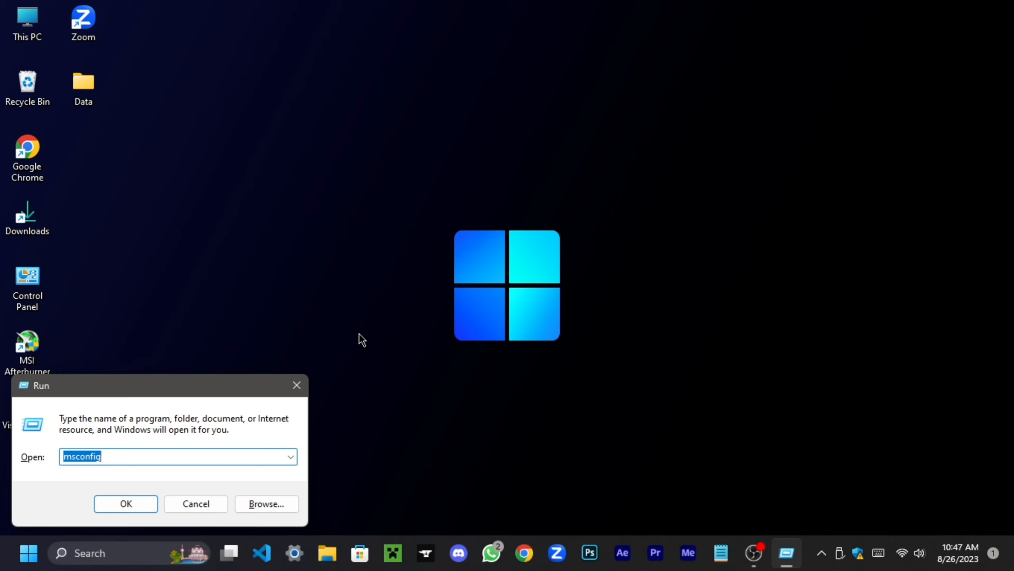
Run the control command to open Control Panel.
text(cont)
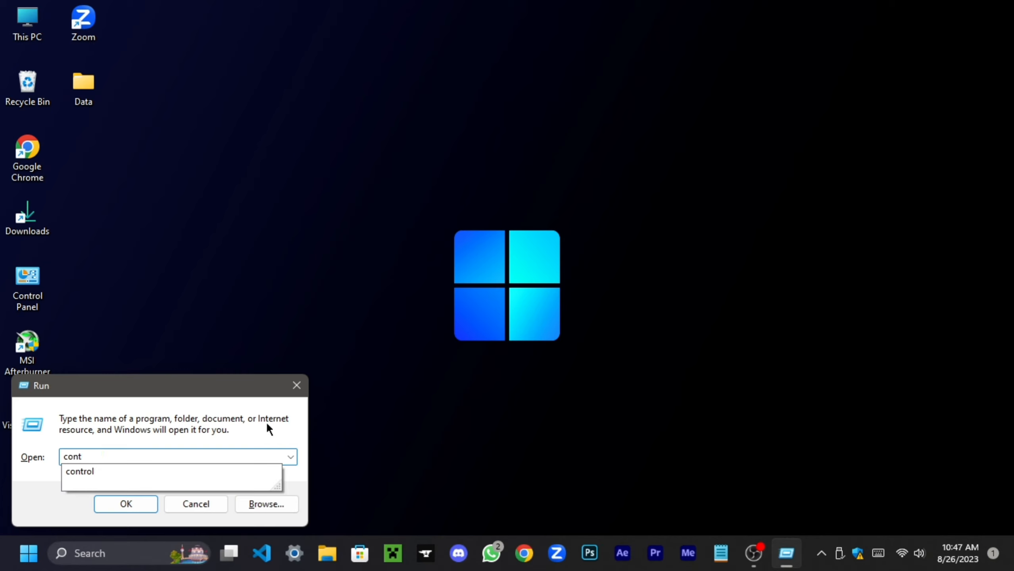
click(147, 472)
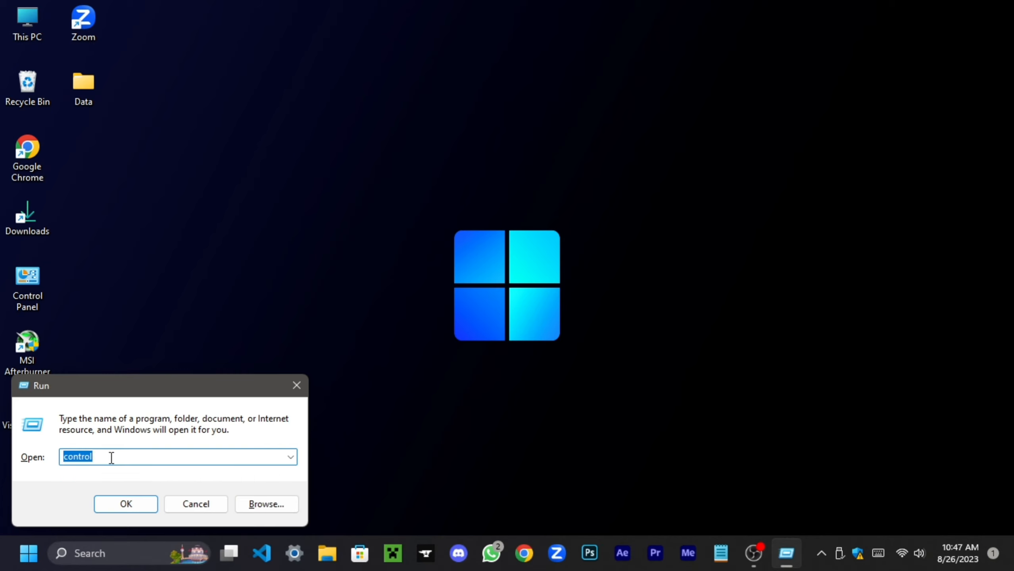
click(126, 505)
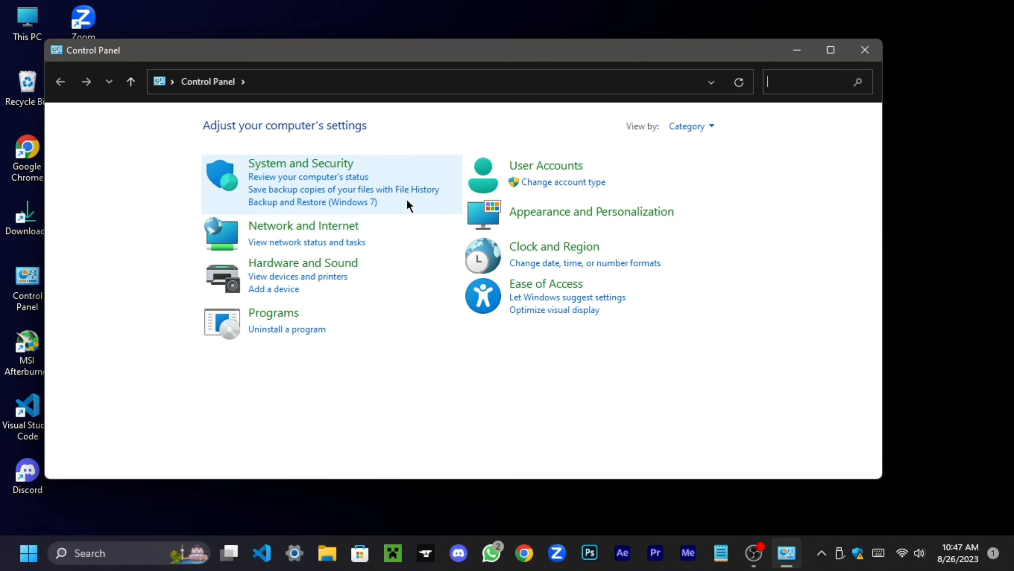
Switch the power plan to High performance in the Hardware and Sound Power Options, and close Control Panel.
click(310, 264)
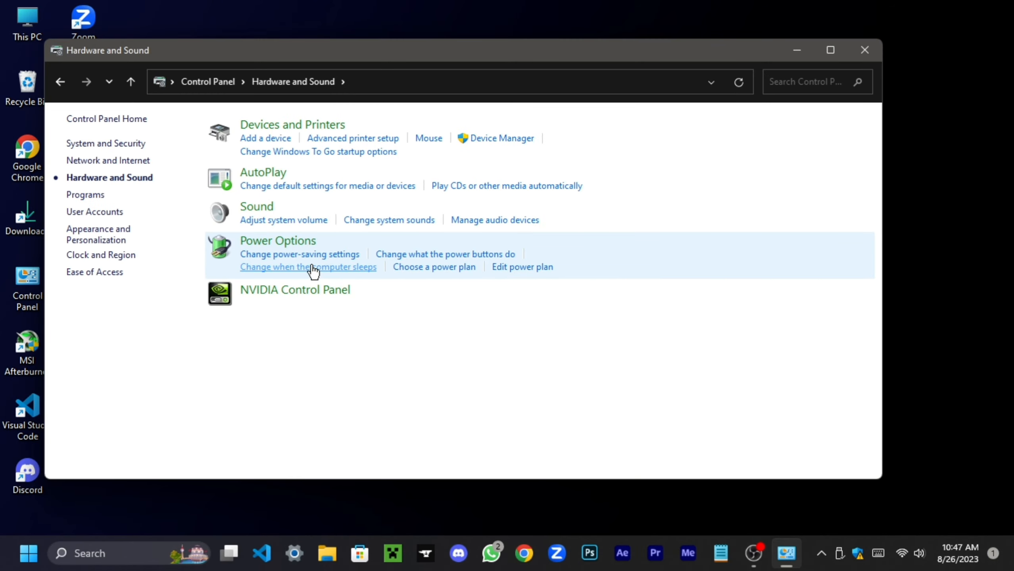
click(252, 248)
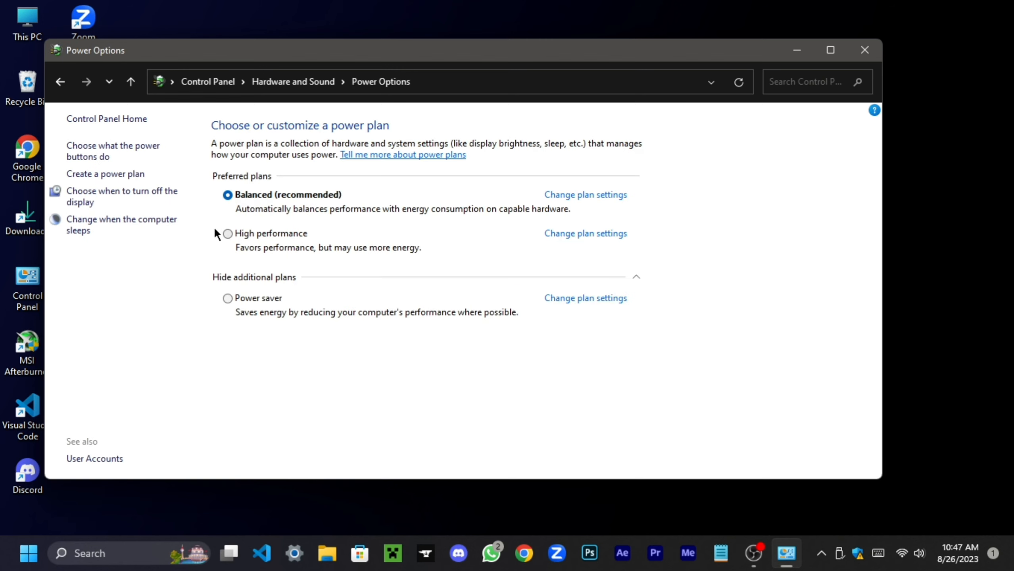
click(226, 233)
click(864, 50)
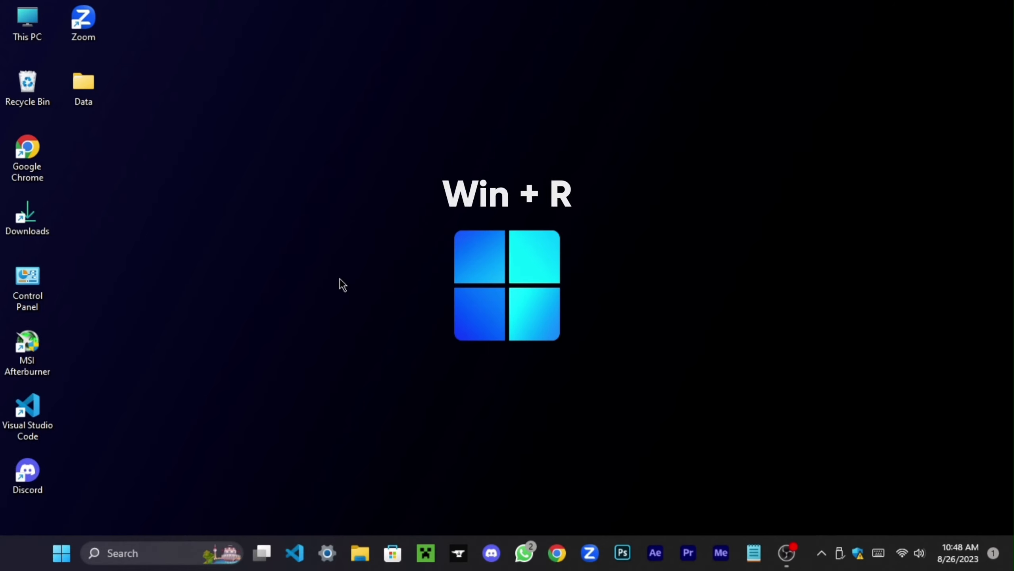
Run cleanmgr and start a Disk Cleanup scan of the Windows (C:) drive.
key(super+r)
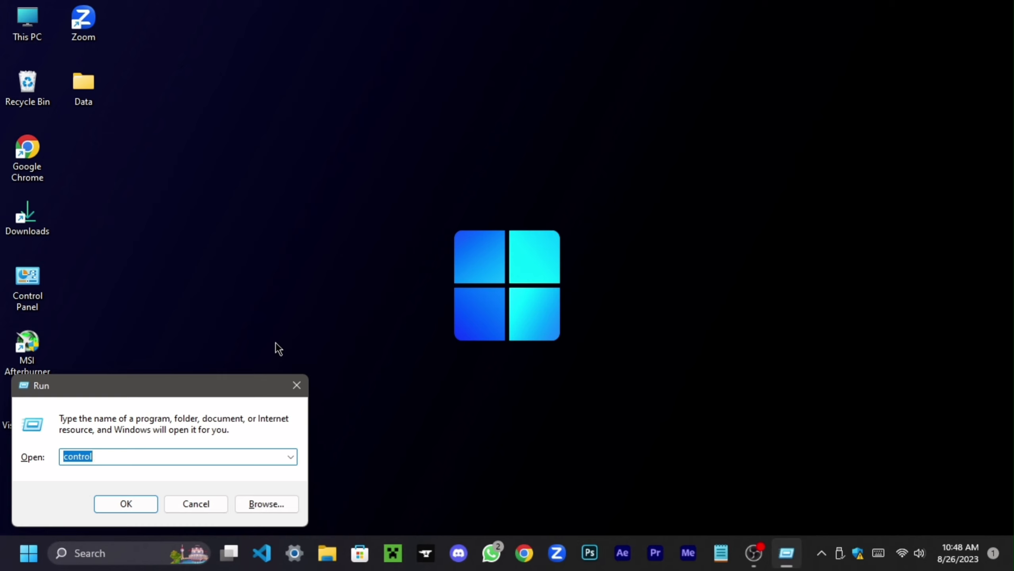
text(cl)
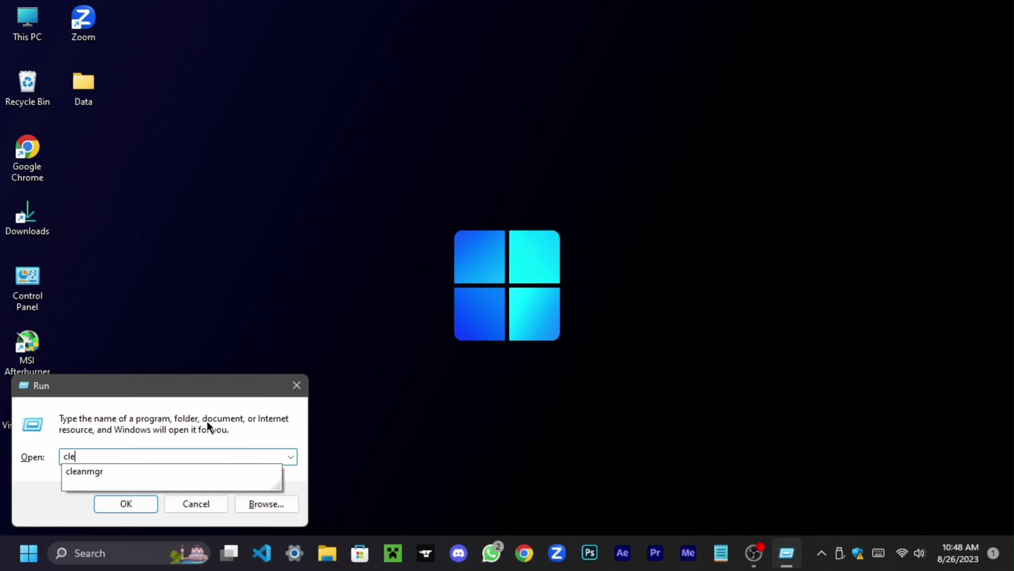
text(e)
click(136, 475)
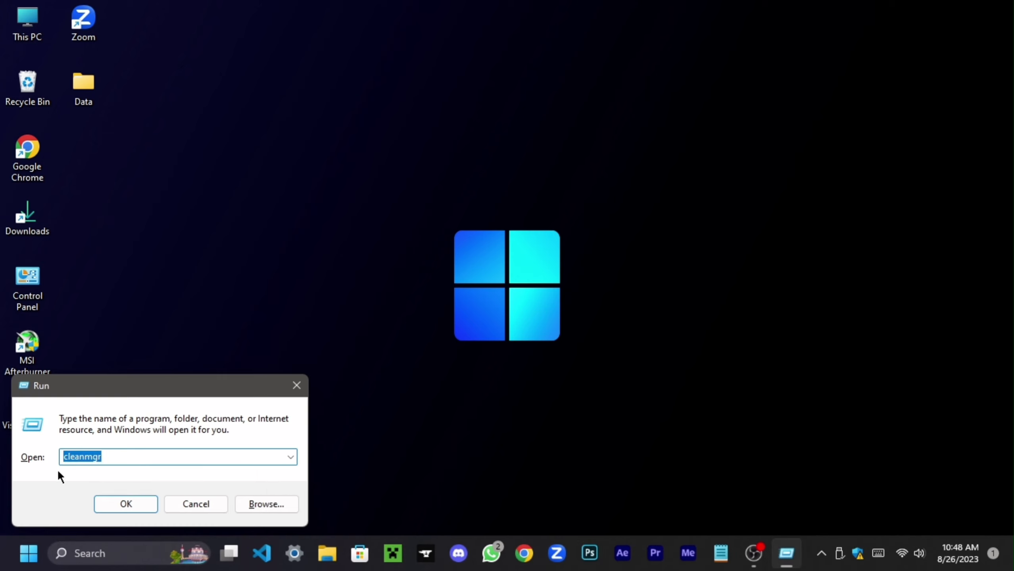
click(137, 502)
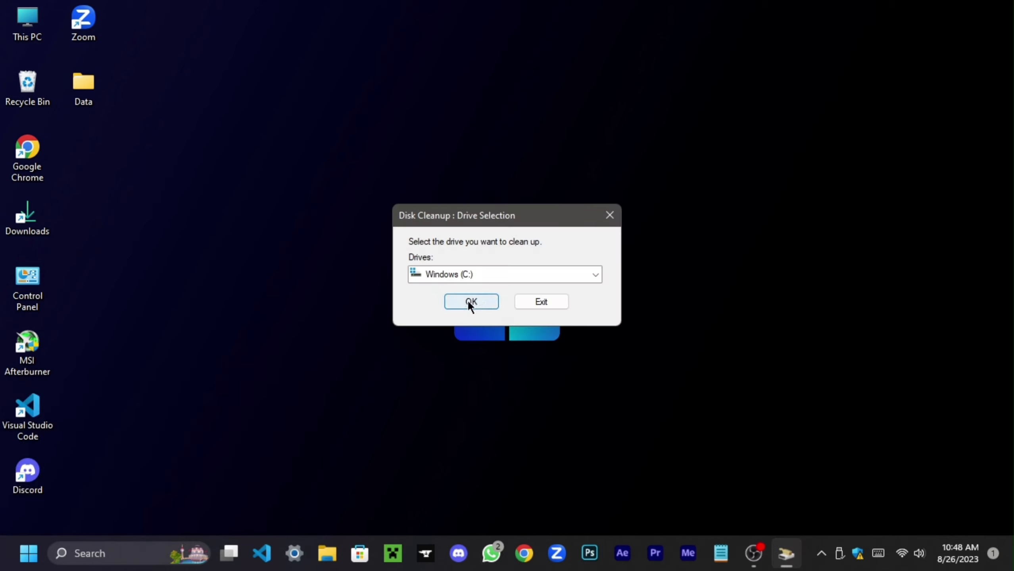
click(468, 303)
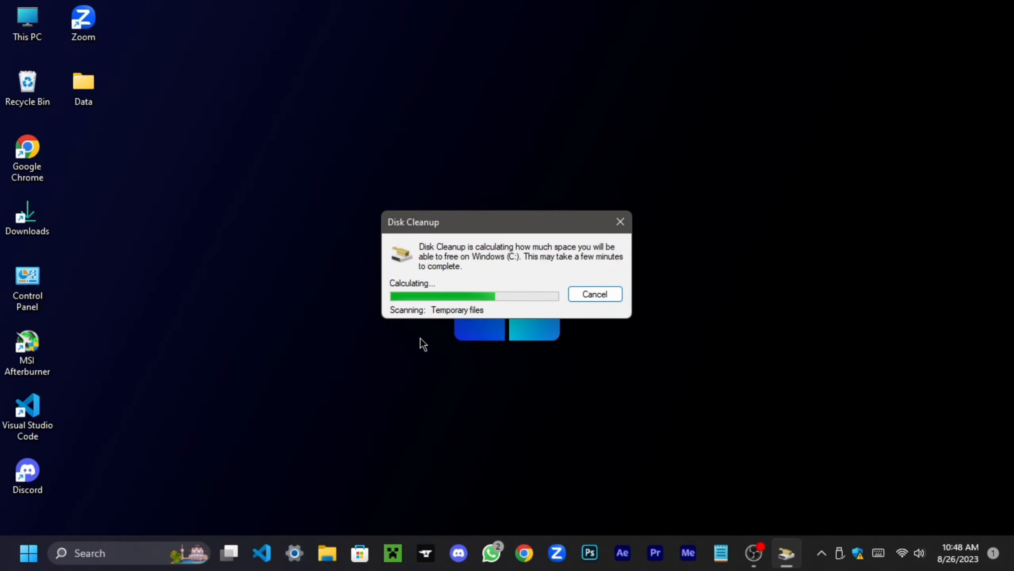
Add Temporary files, Recycle Bin, Delivery Optimization Files and DirectX Shader Cache to the cleanup selection and permanently delete the chosen files.
scroll(227, 155, down, 1)
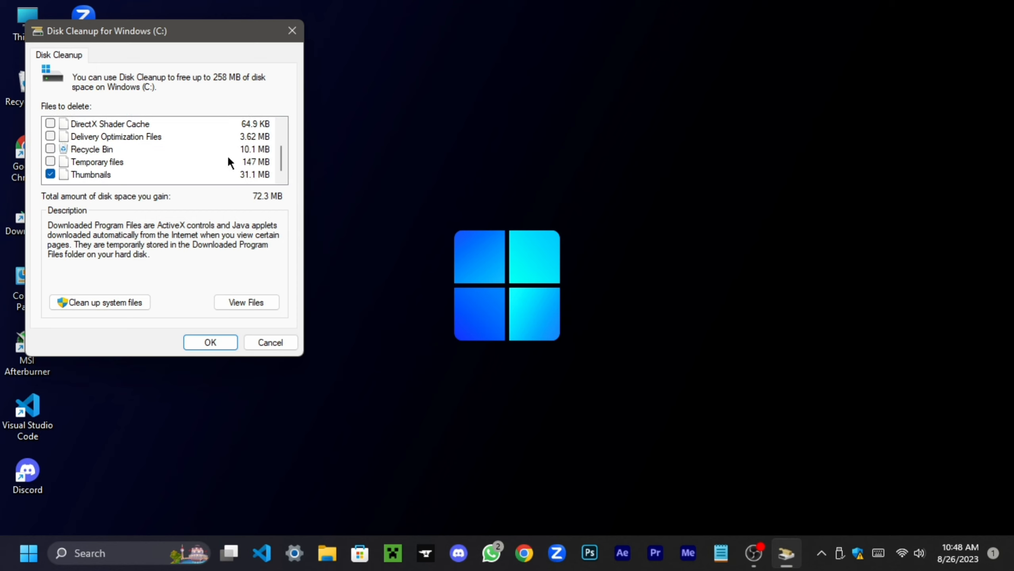
click(50, 161)
click(44, 148)
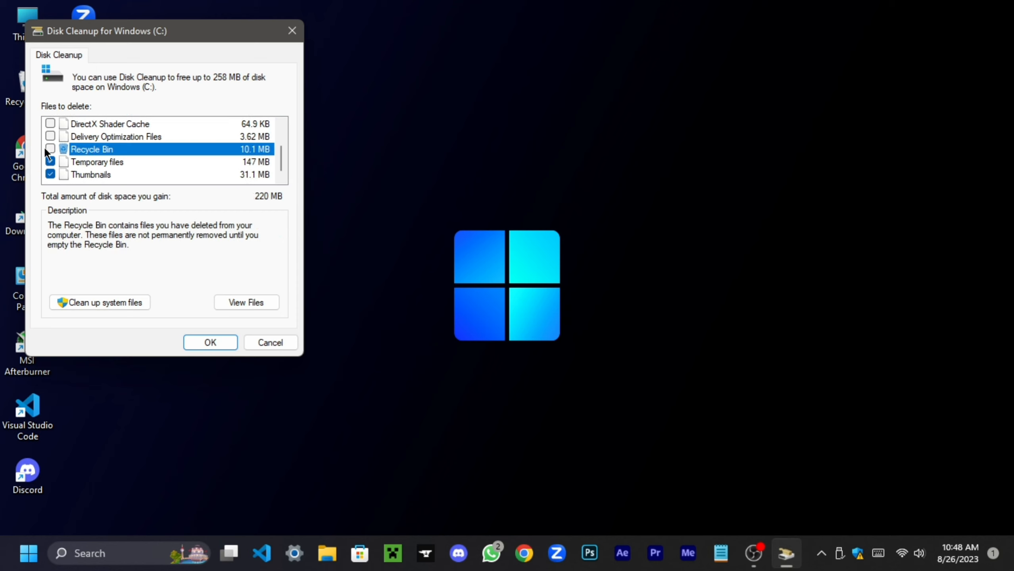
click(50, 124)
scroll(64, 137, up, 1)
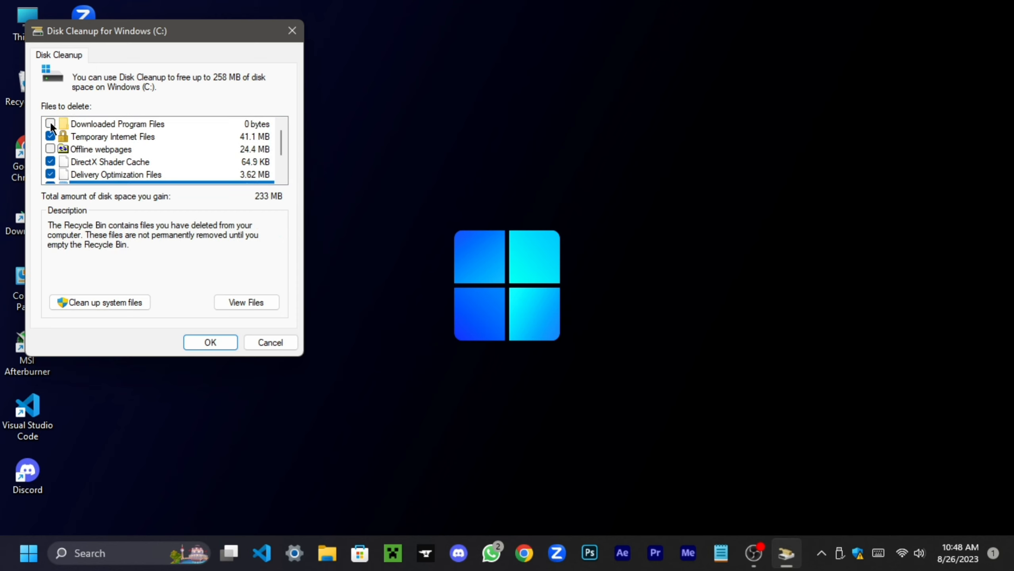
scroll(234, 132, down, 1)
scroll(234, 132, up, 1)
click(223, 340)
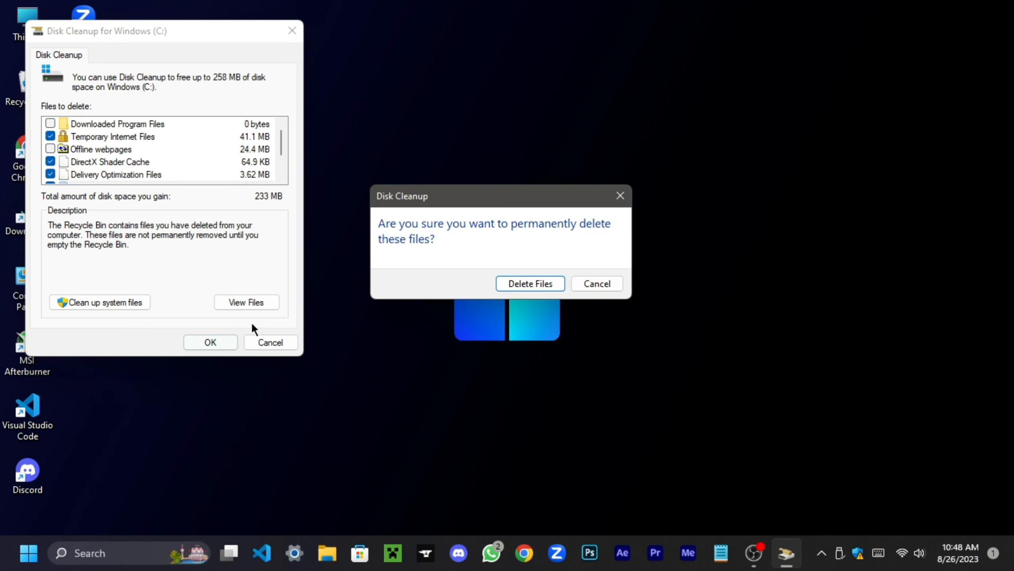
click(505, 282)
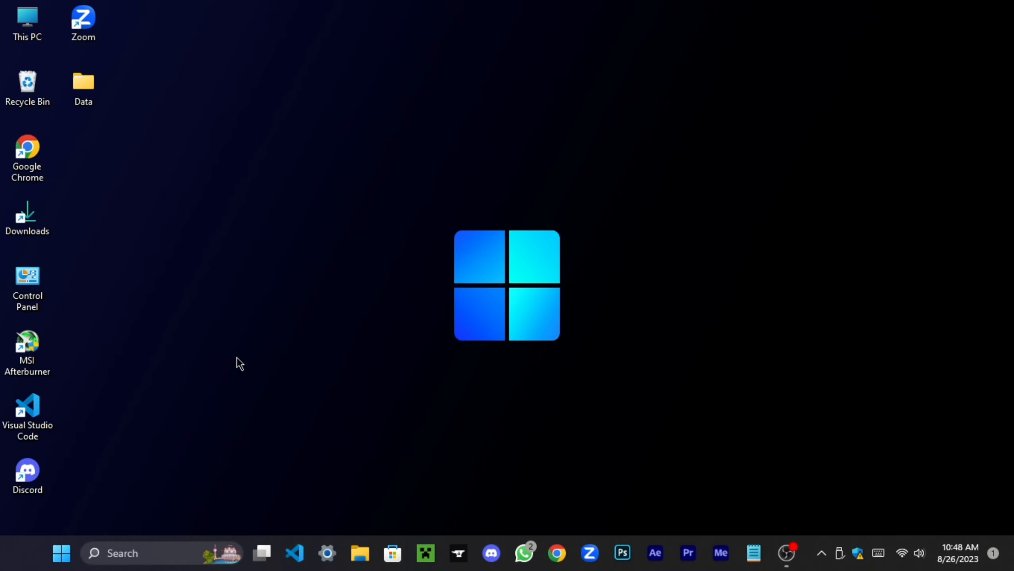
Run temp to open the Windows Temp folder in a maximized window and select all of its contents.
key(super+r)
text(te)
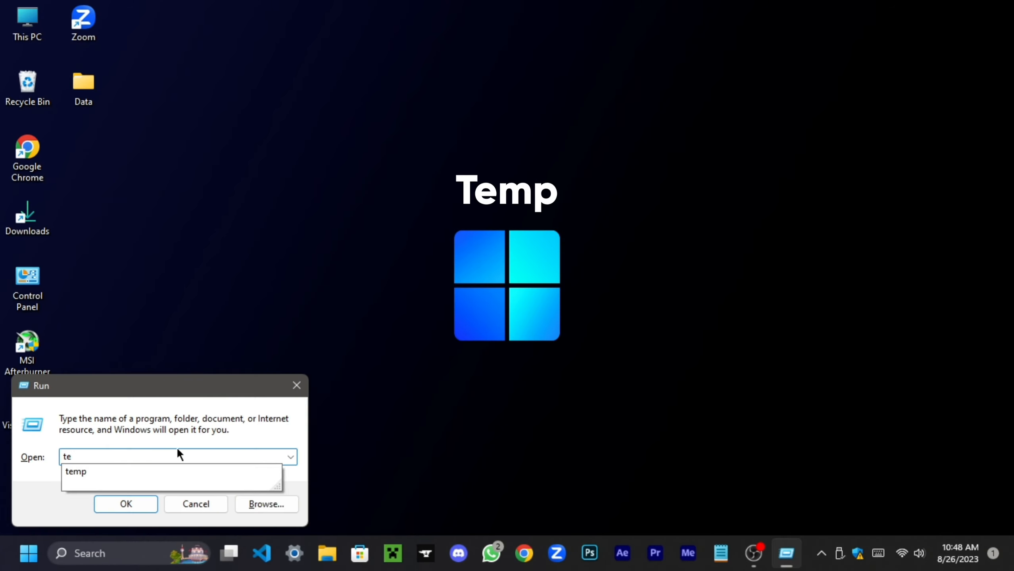
click(107, 475)
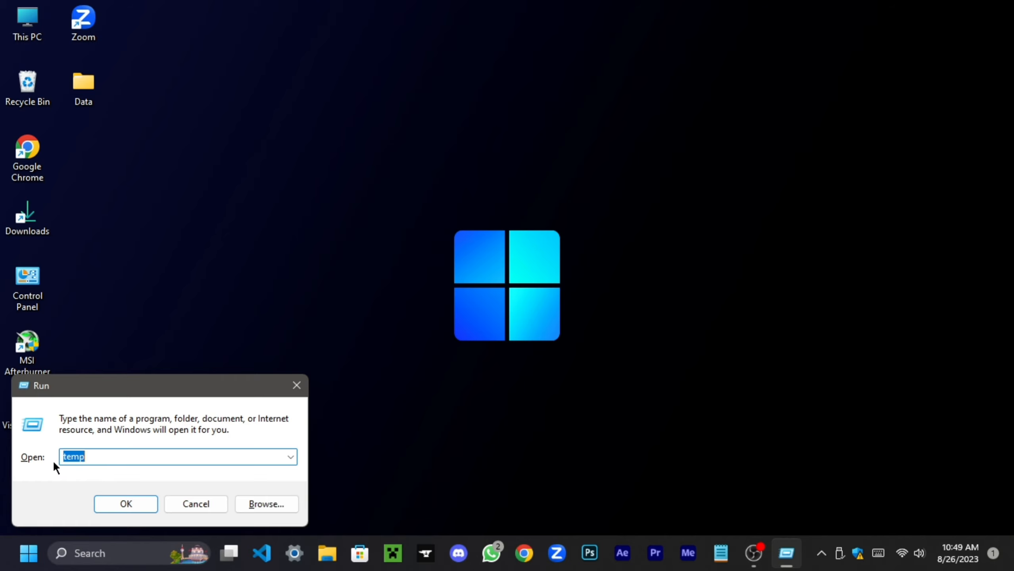
click(150, 504)
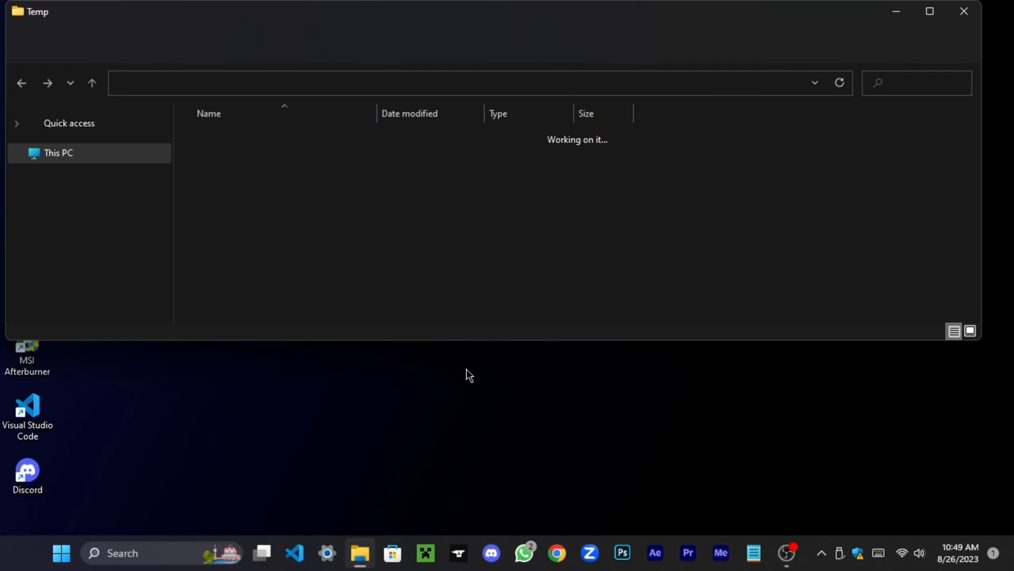
click(929, 11)
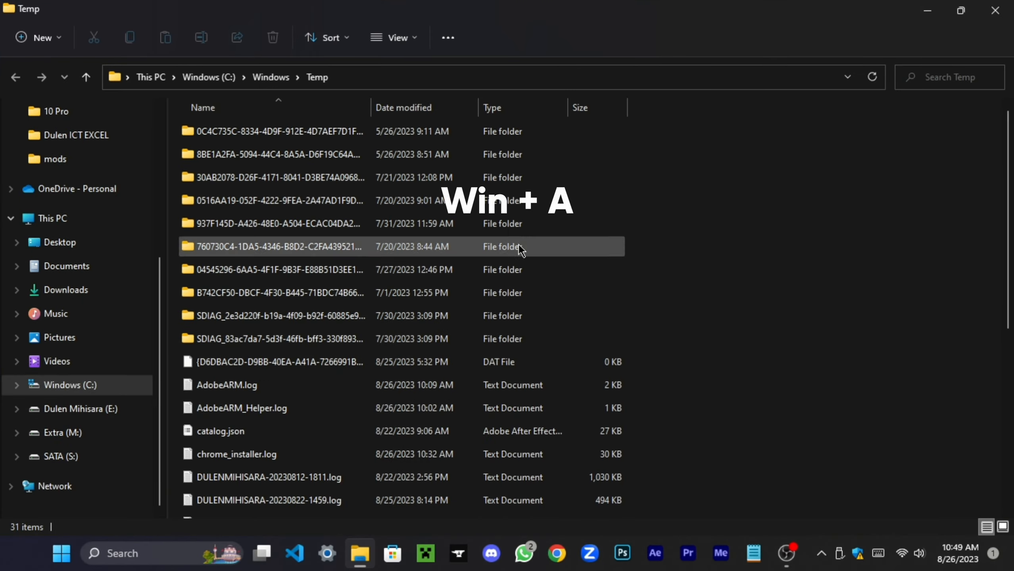
key(ctrl+a)
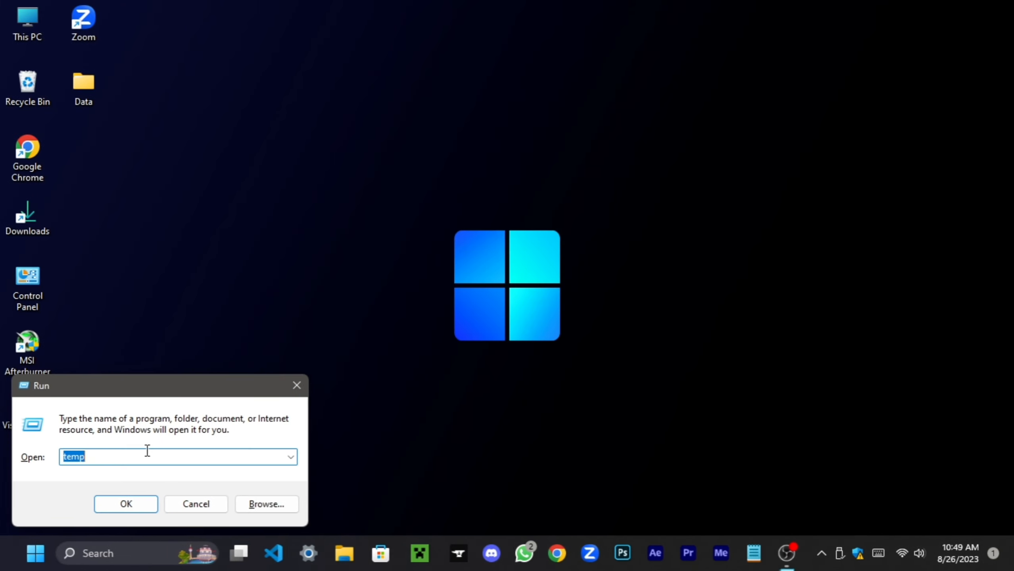
Run %temp% to open the local AppData Temp folder and select all of its contents.
text(%)
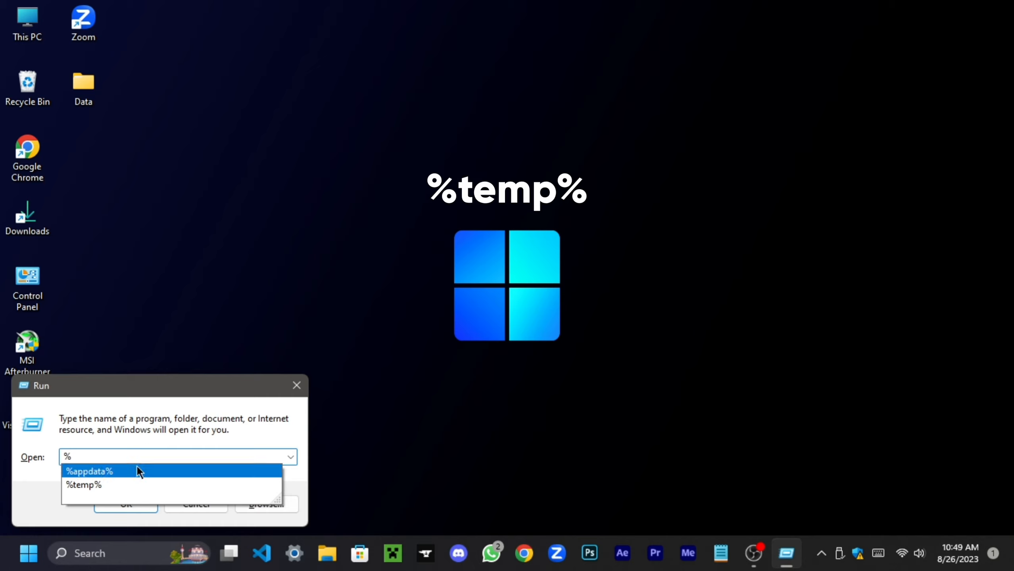
click(115, 485)
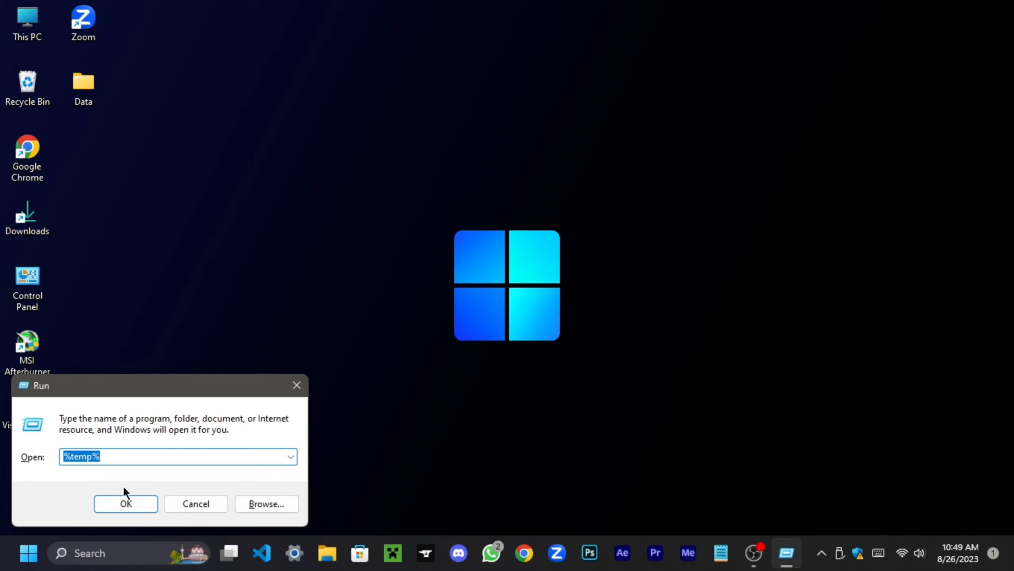
click(120, 510)
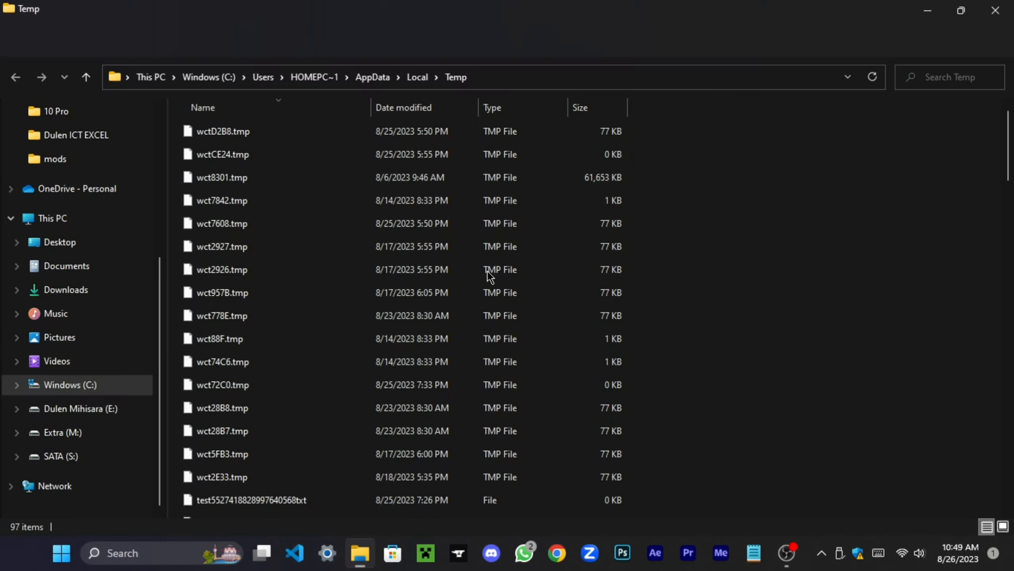
key(ctrl+a)
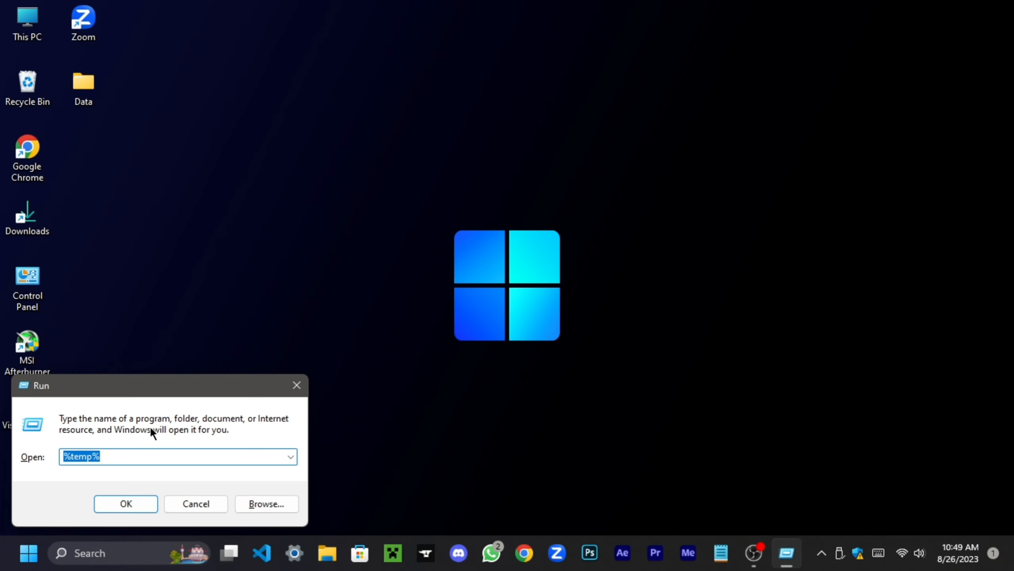
Run prefetch, grant permanent access to the Prefetch folder, and select all of its contents.
text(pr)
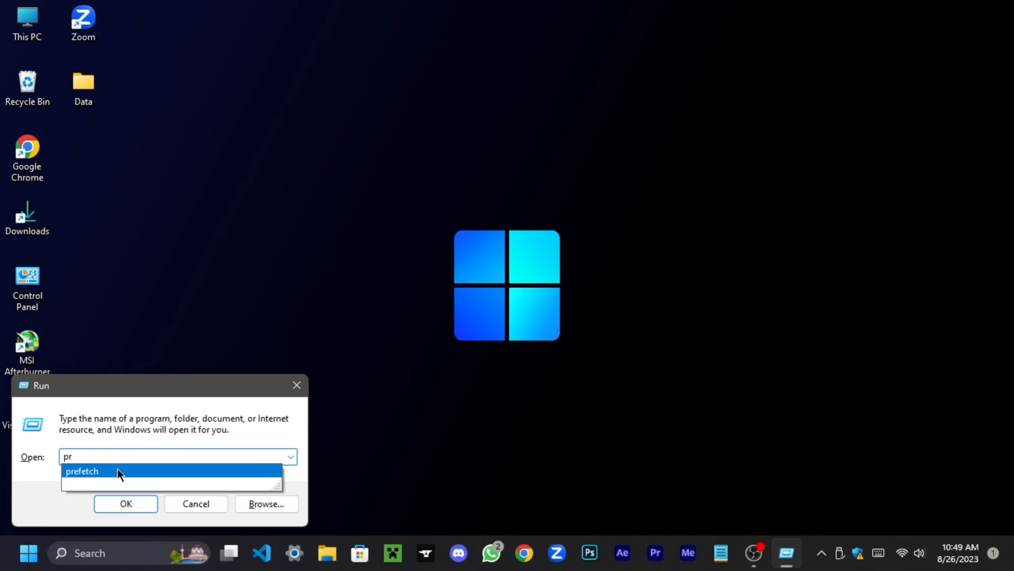
click(119, 473)
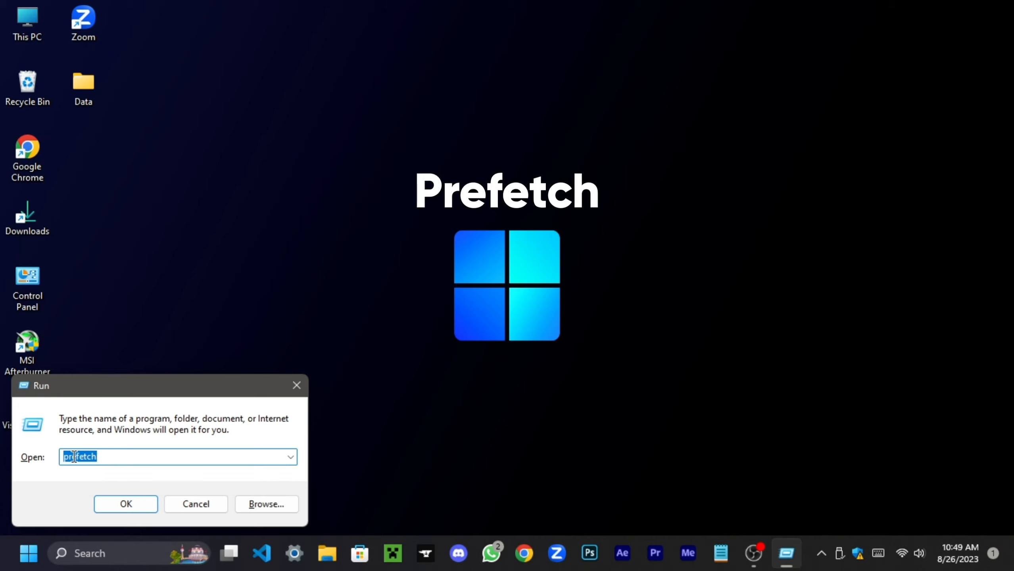
click(110, 497)
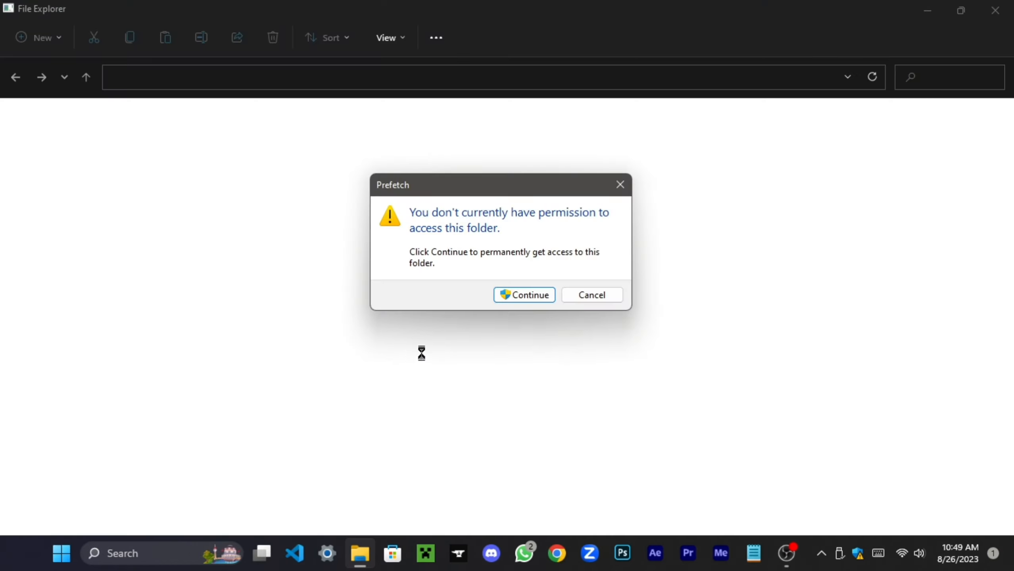
click(531, 295)
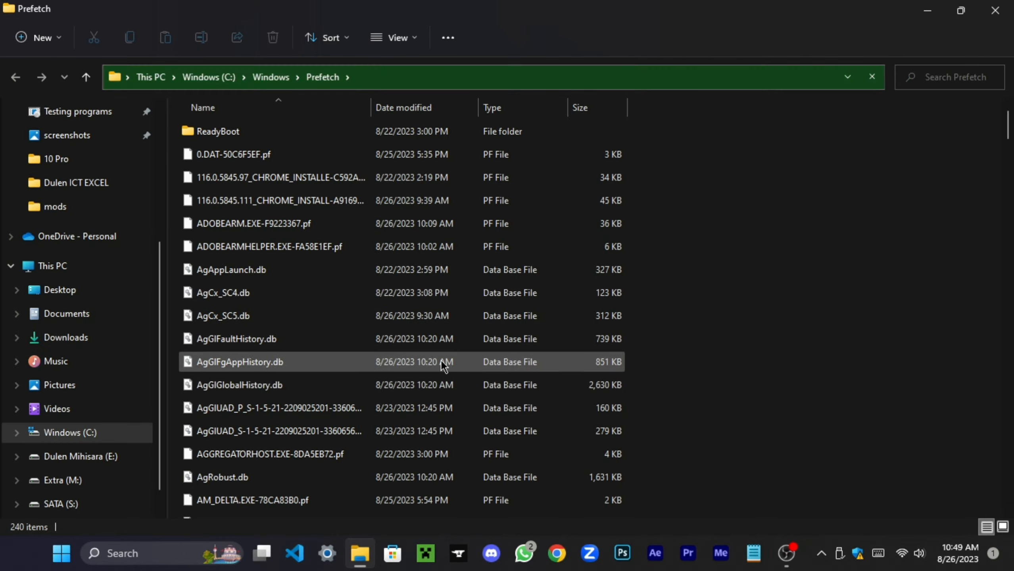
key(ctrl+a)
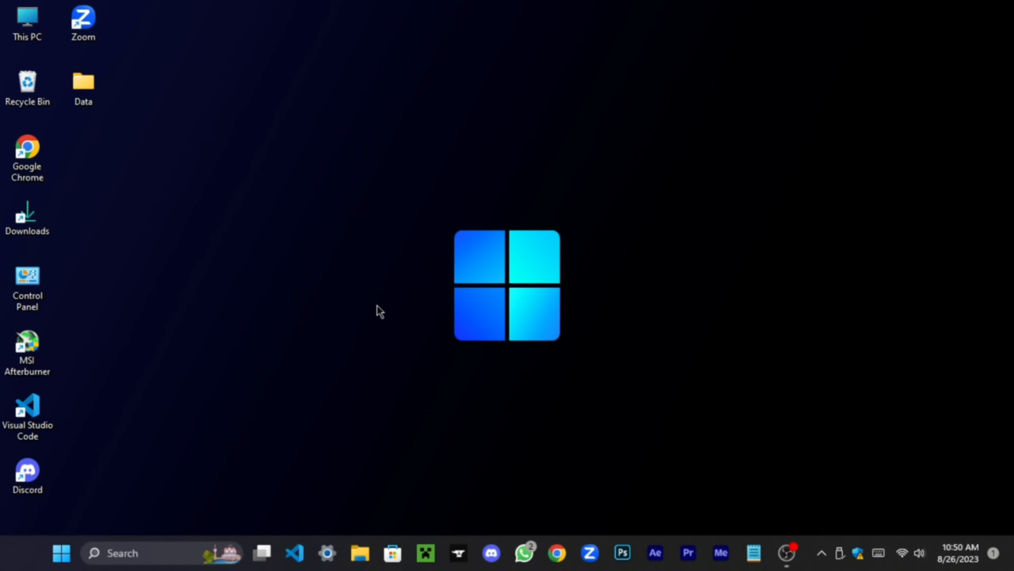
Turn on Automatic User content cleanup for Storage Sense in the system's storage settings.
key(super+i)
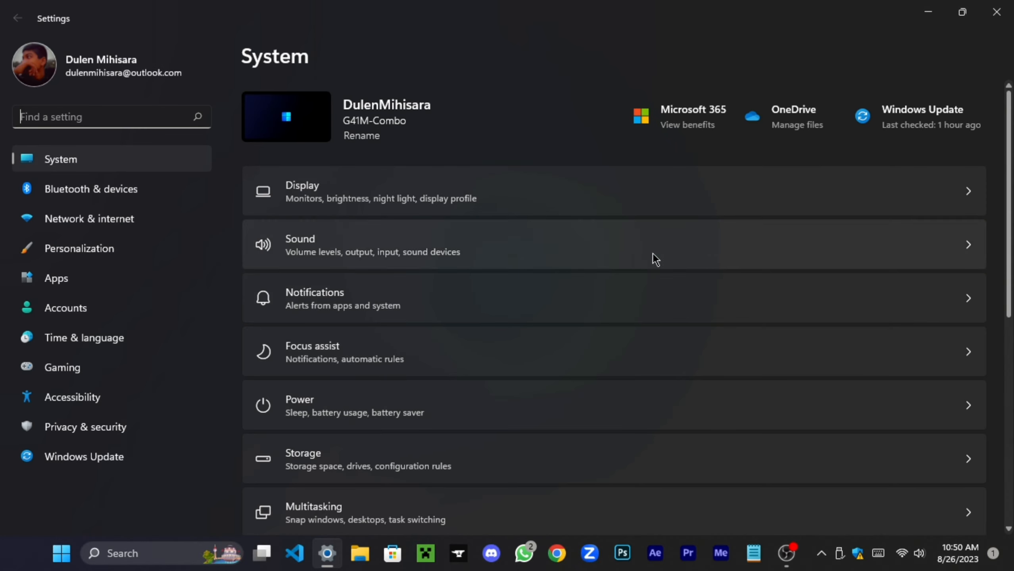
scroll(454, 362, down, 2)
click(435, 369)
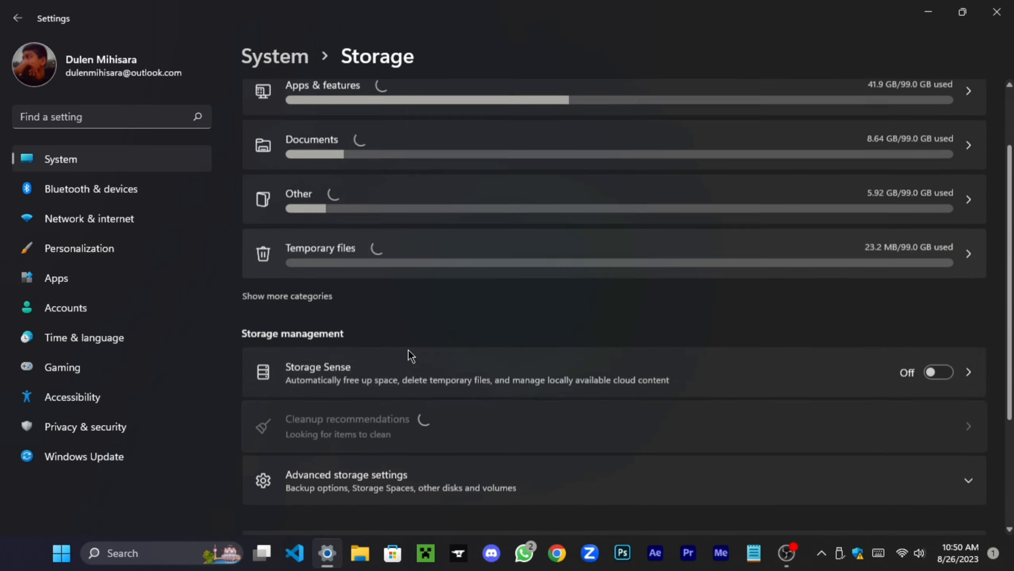
click(678, 384)
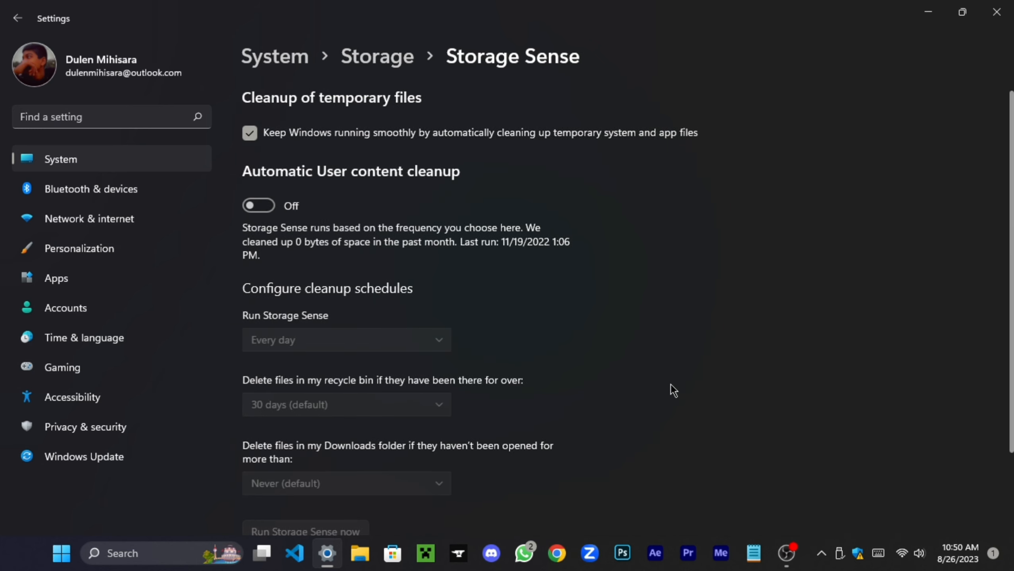
click(252, 204)
scroll(400, 228, down, 4)
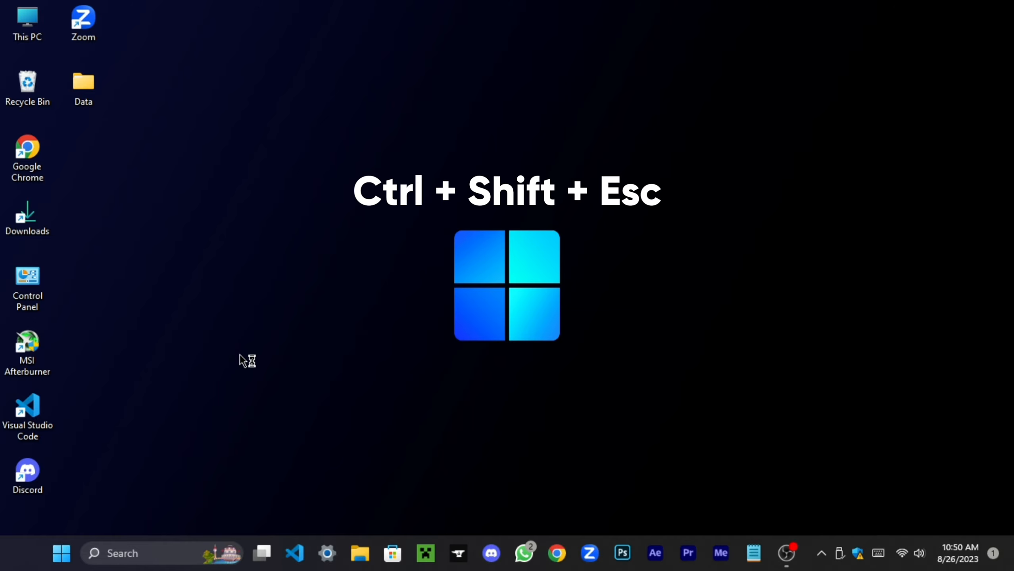
Open Task Manager's startup apps in a maximized window and disable WhatsApp and Xbox App Services.
key(ctrl+shift+Escape)
click(388, 68)
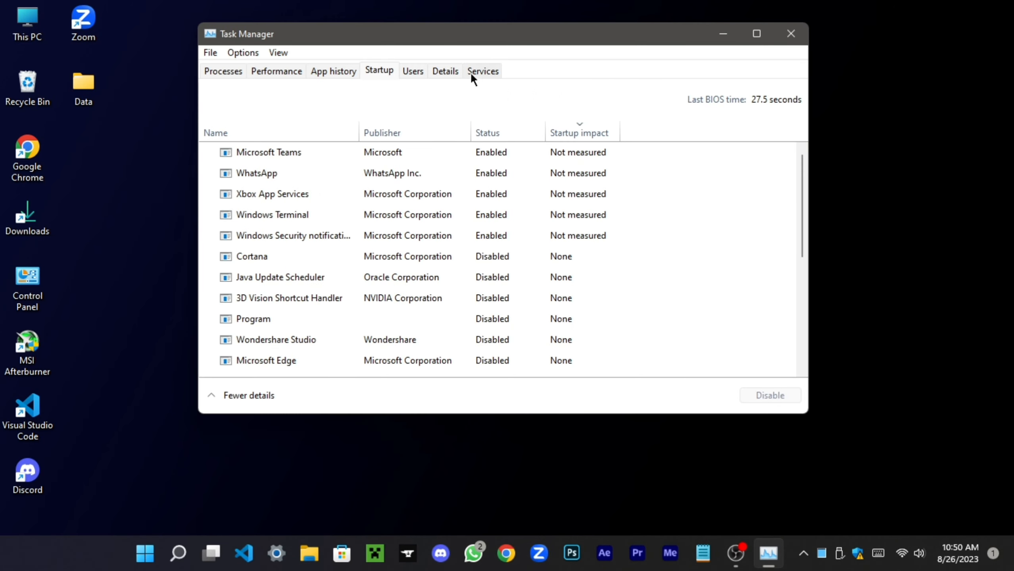
click(756, 35)
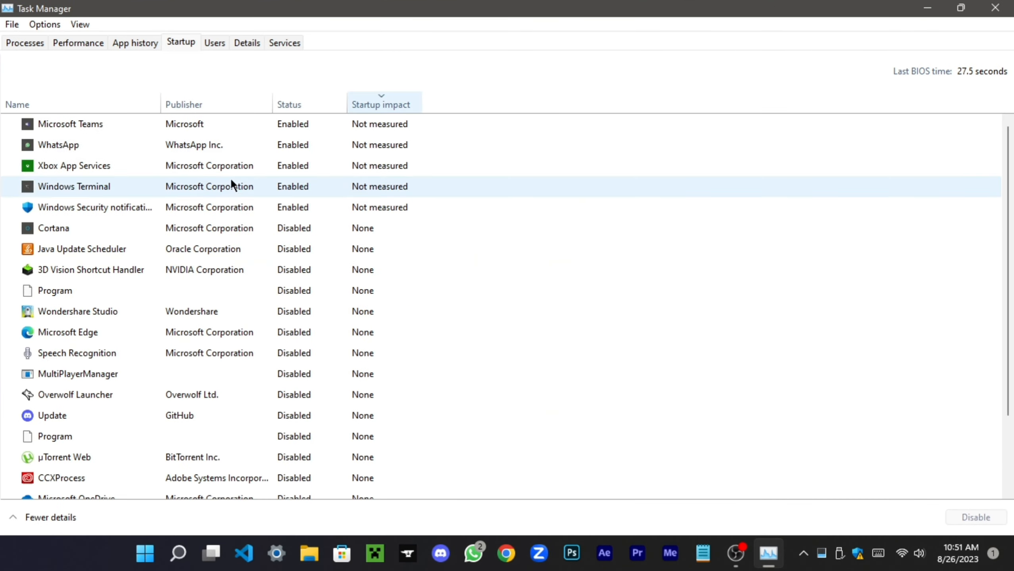
right_click(324, 145)
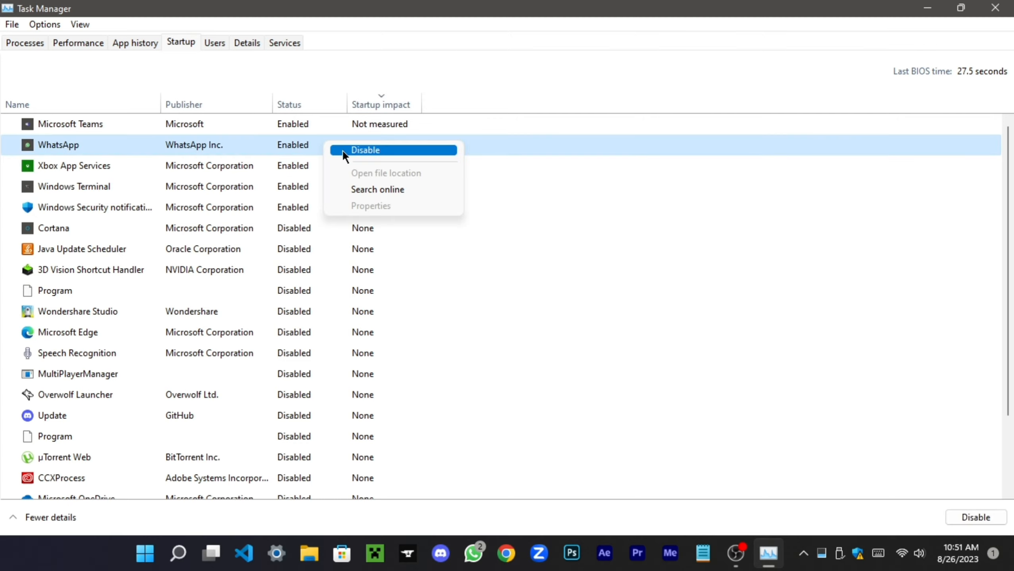
click(344, 153)
right_click(299, 170)
click(294, 187)
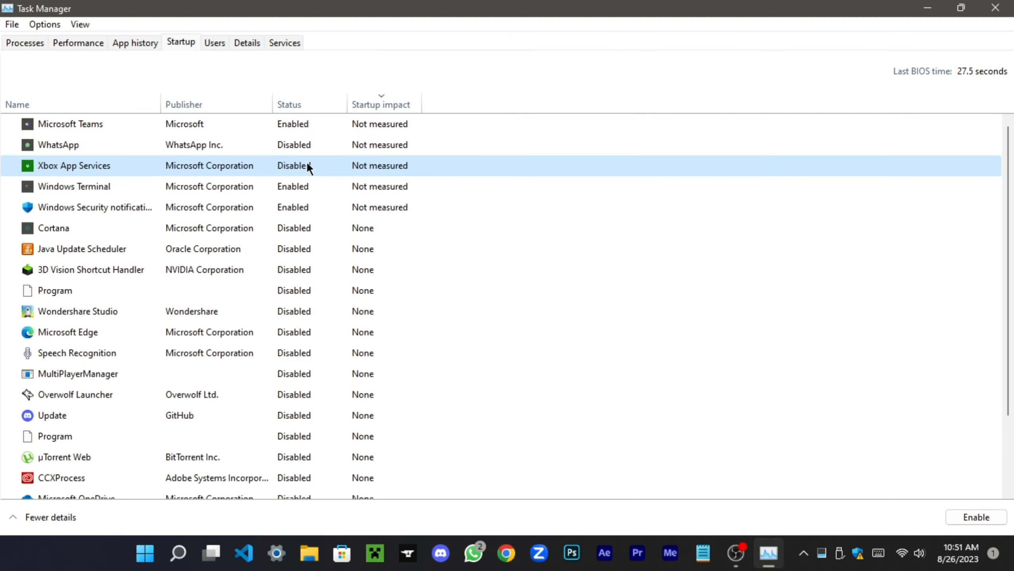
Disable Windows Terminal, the Windows Security notification entry and Microsoft Teams as startup apps.
right_click(297, 191)
click(318, 200)
right_click(303, 211)
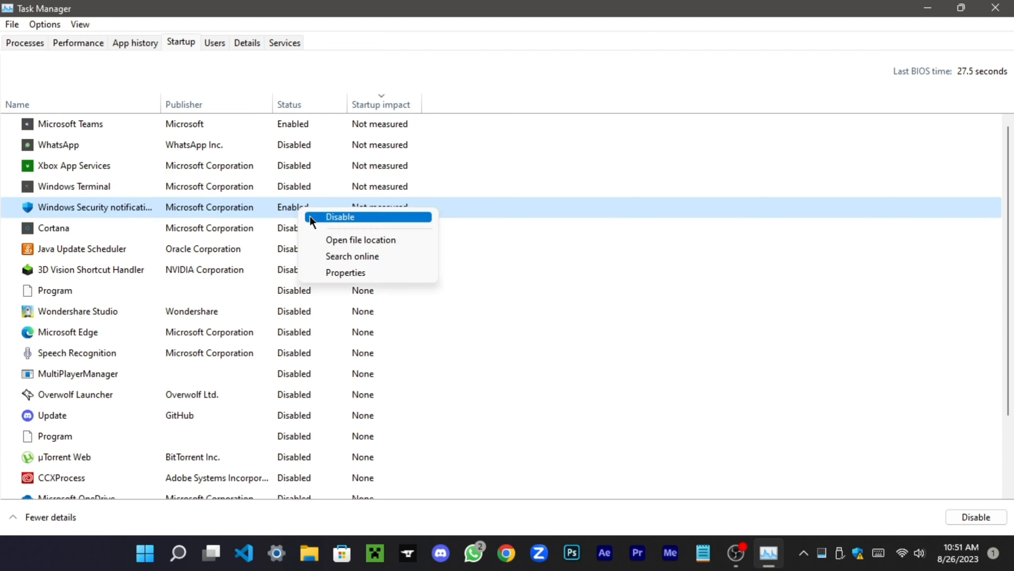
click(314, 217)
right_click(306, 125)
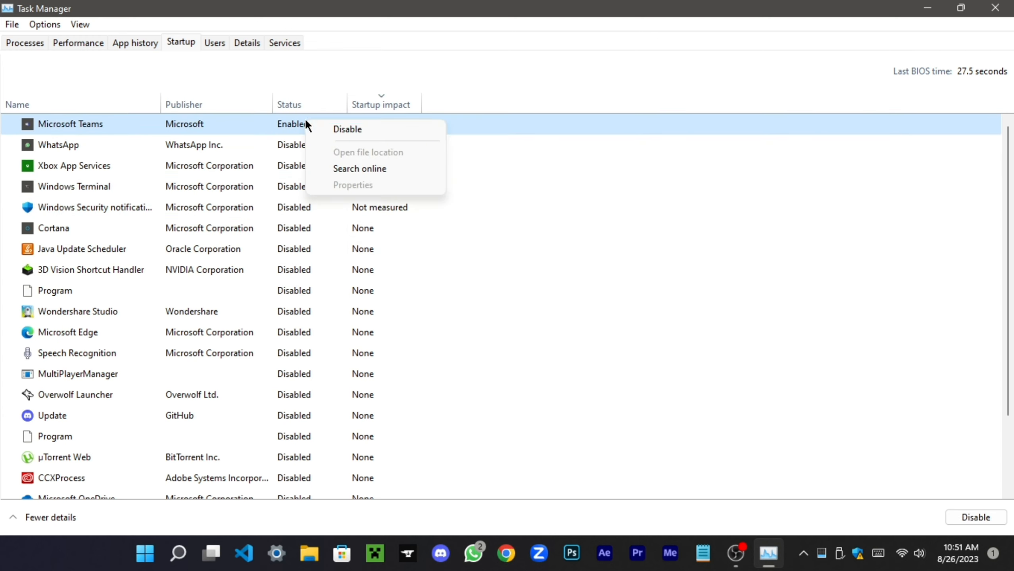
click(328, 135)
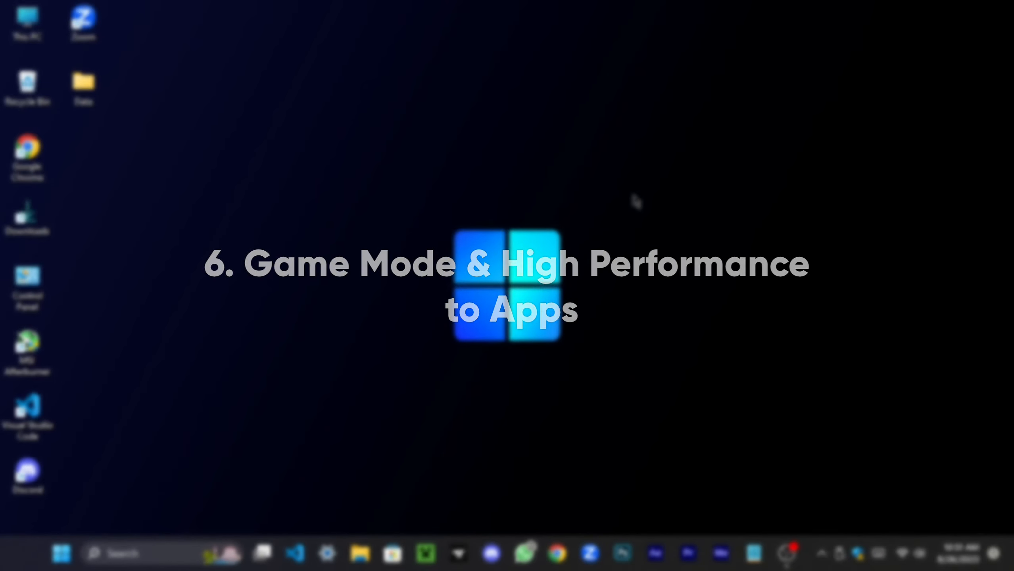
Turn on Game Mode in the Windows gaming settings.
key(super+i)
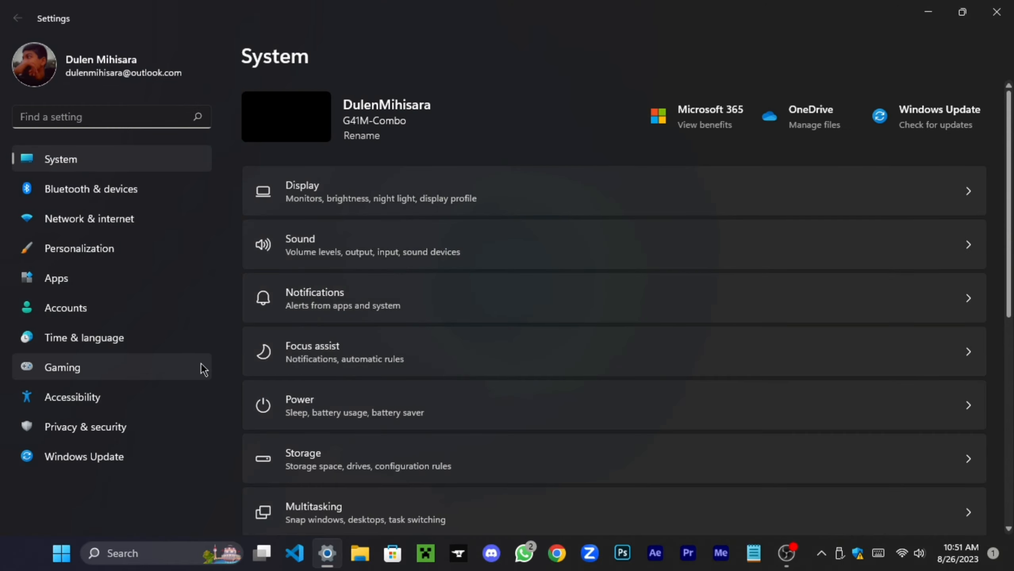
click(131, 370)
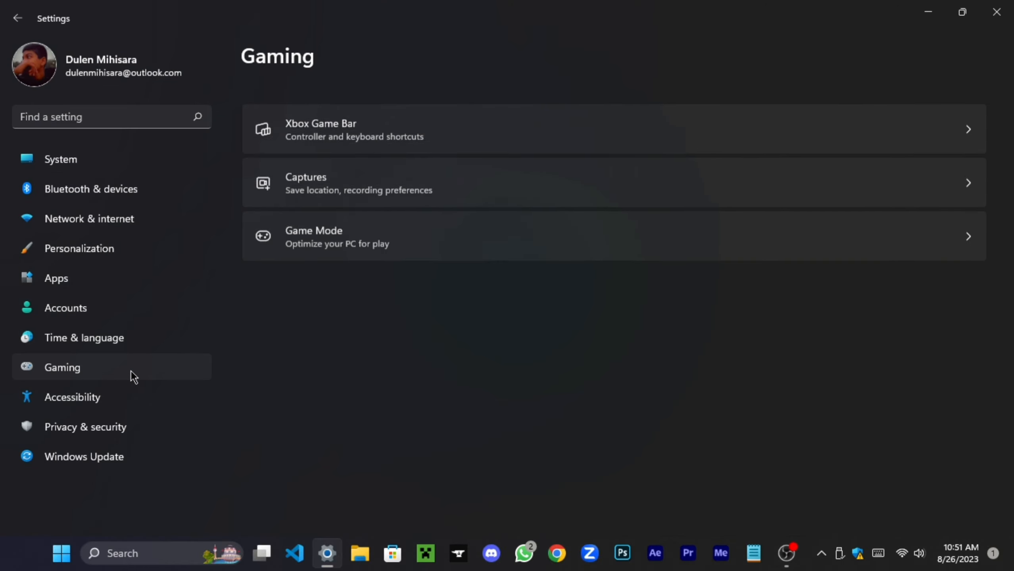
click(469, 223)
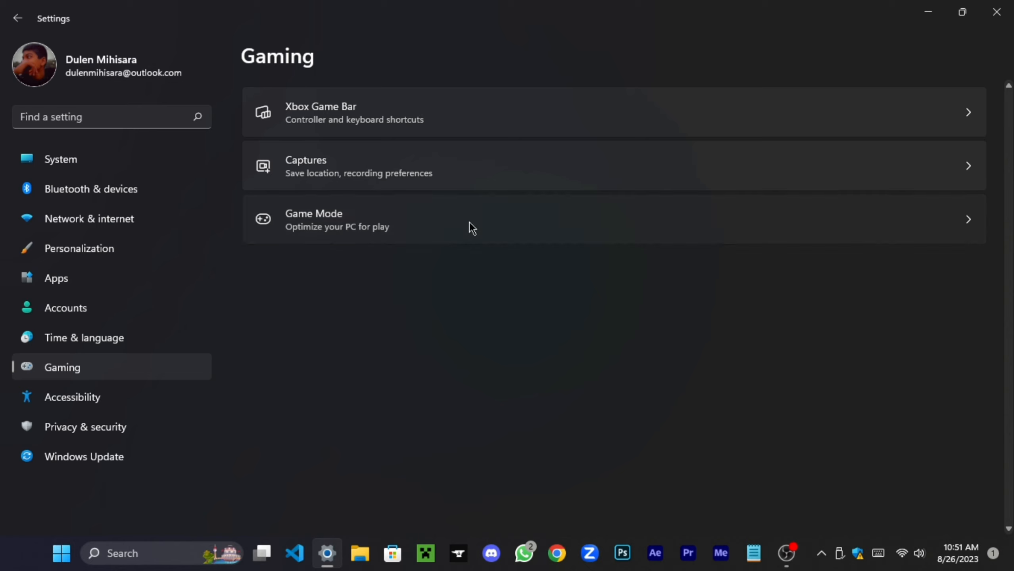
click(476, 231)
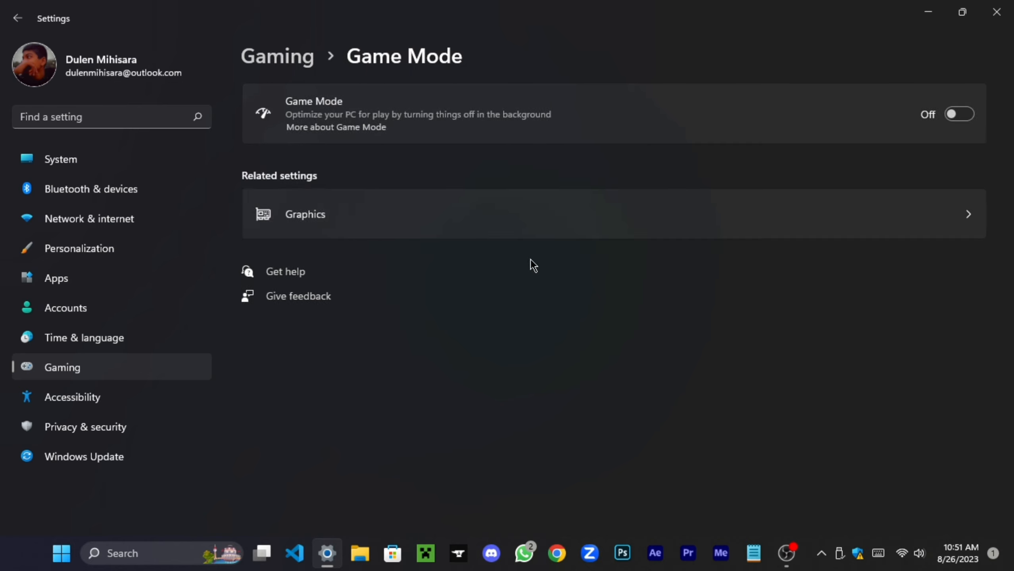
click(956, 119)
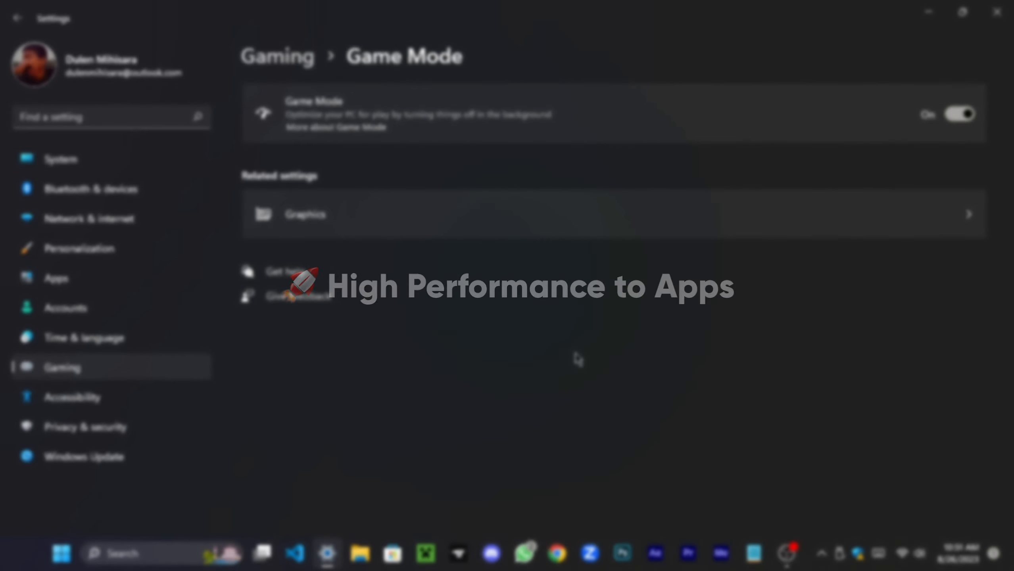
Open the Graphics settings and copy the folder path of Google Chrome's Start menu shortcut, C:\ProgramData\Microsoft\Windows\Start Menu\Programs.
click(533, 217)
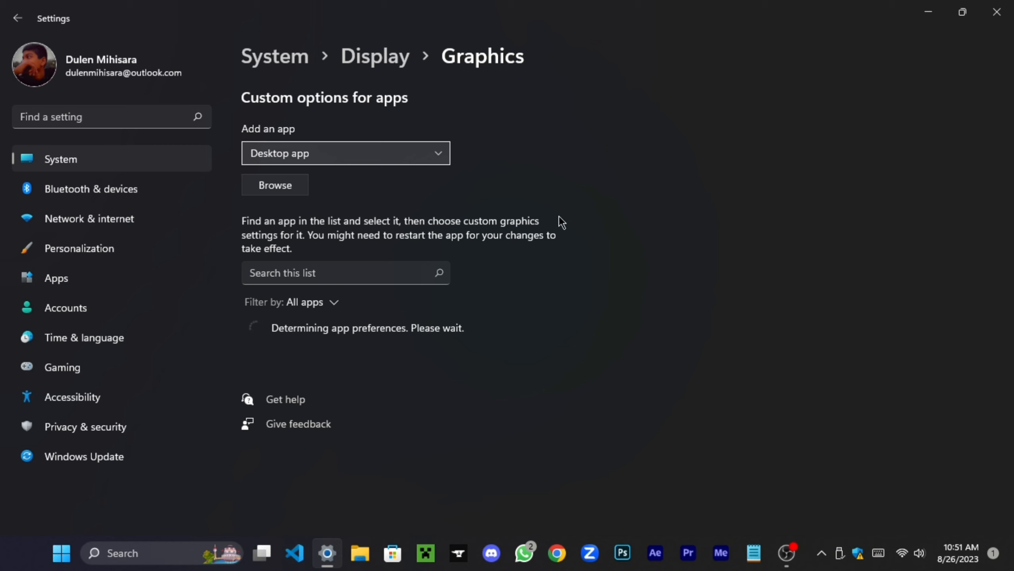
key(super)
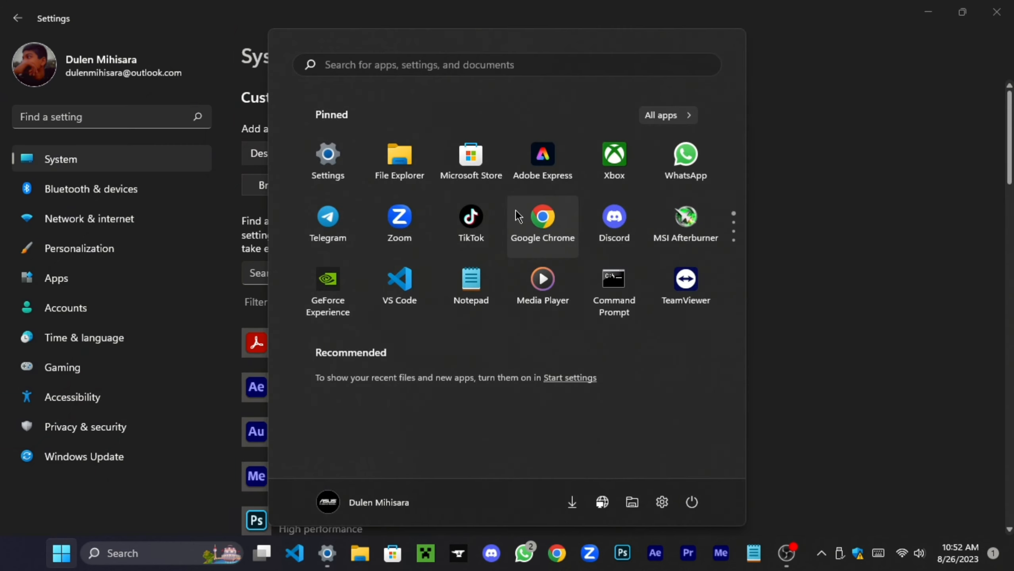
right_click(541, 224)
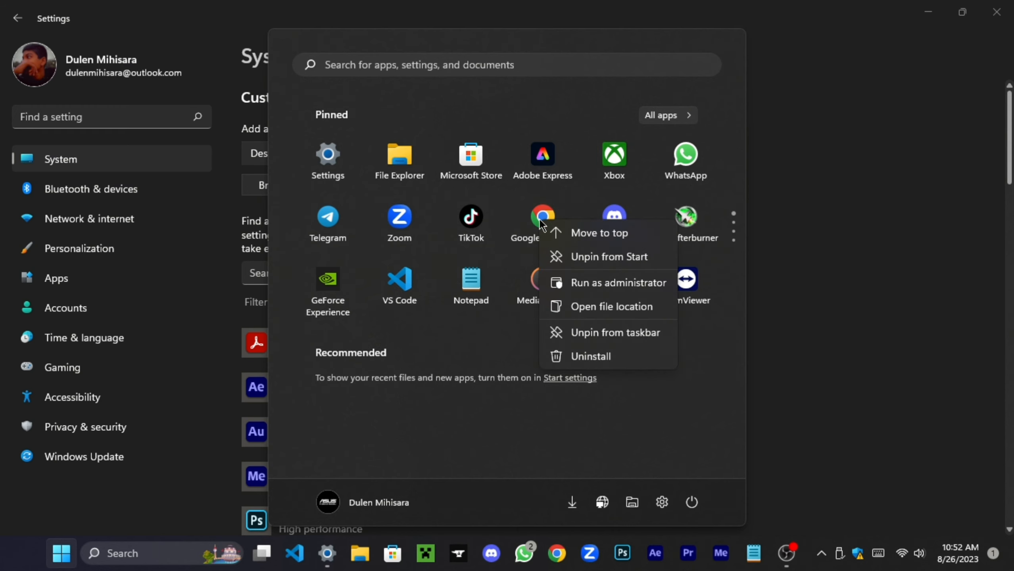
click(595, 306)
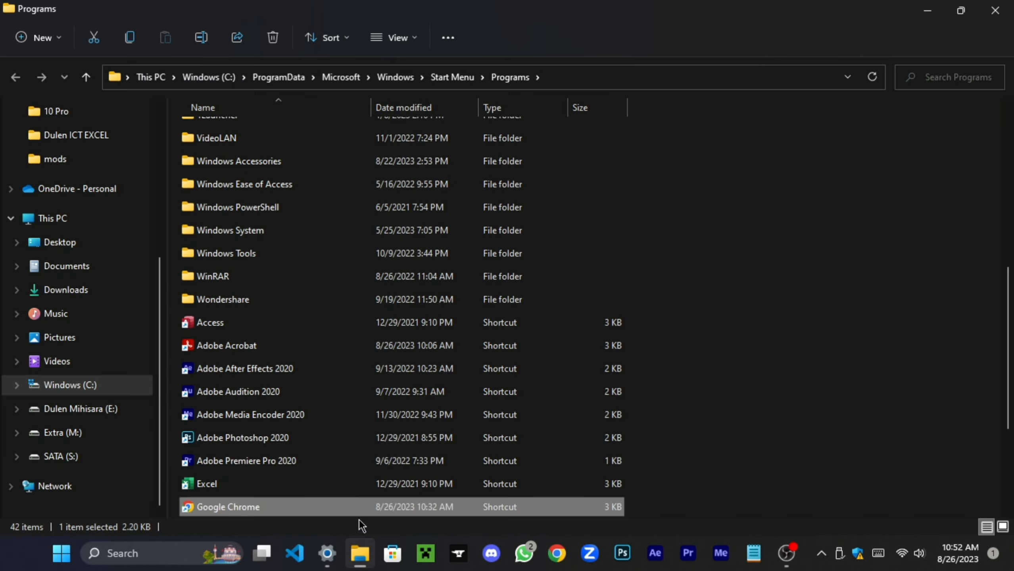
click(606, 78)
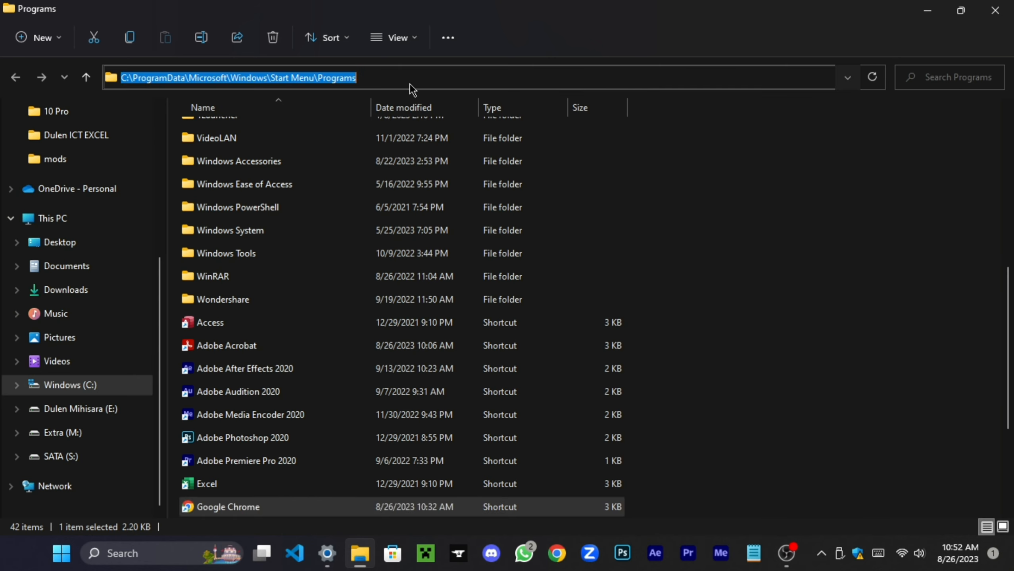
right_click(380, 79)
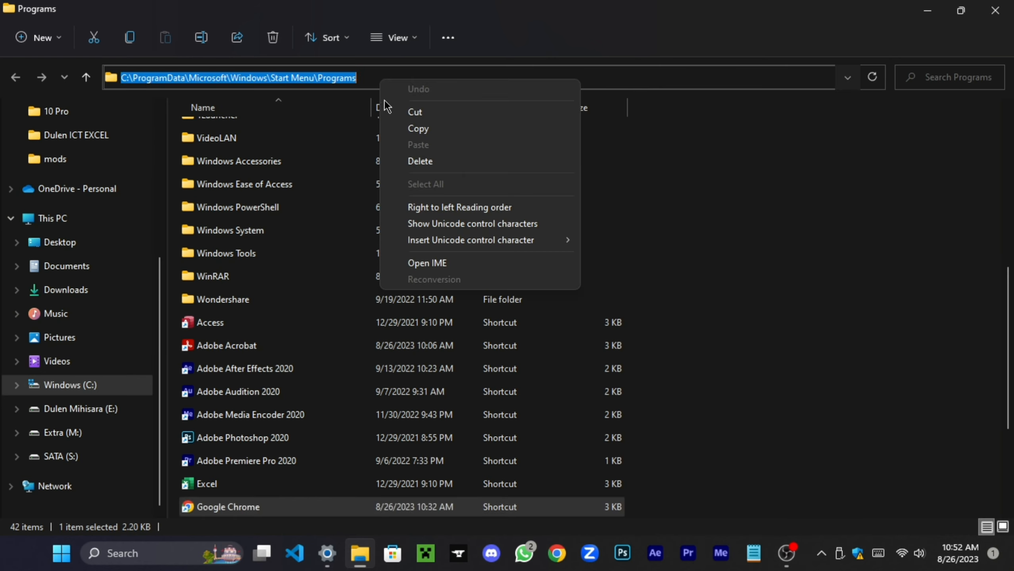
click(410, 132)
click(927, 10)
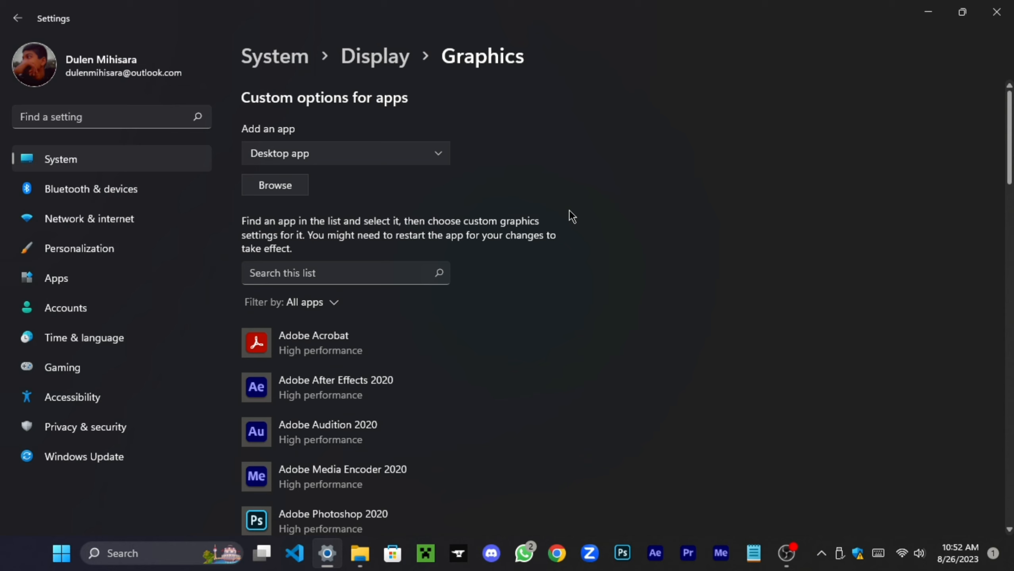
Add Google Chrome as a desktop app to the custom graphics options, using the copied Start Menu Programs folder path.
click(271, 191)
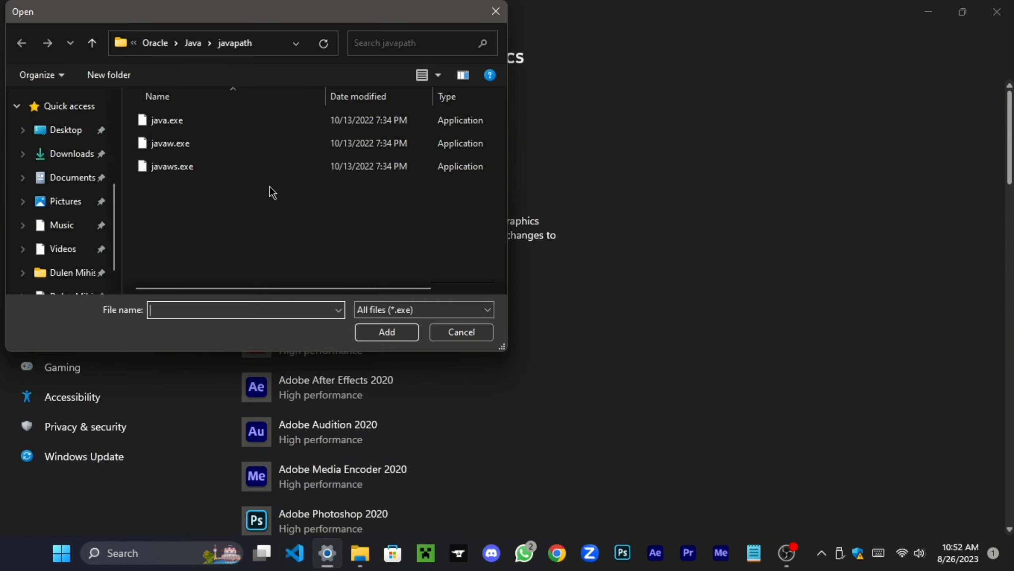
click(272, 43)
key(ctrl+v)
click(323, 44)
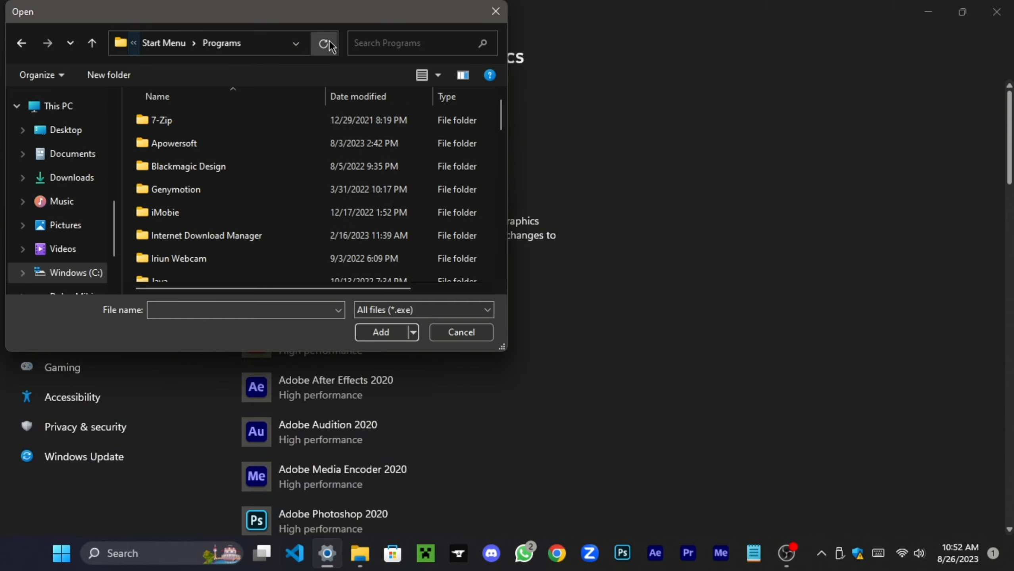
scroll(269, 202, down, 12)
scroll(269, 202, down, 5)
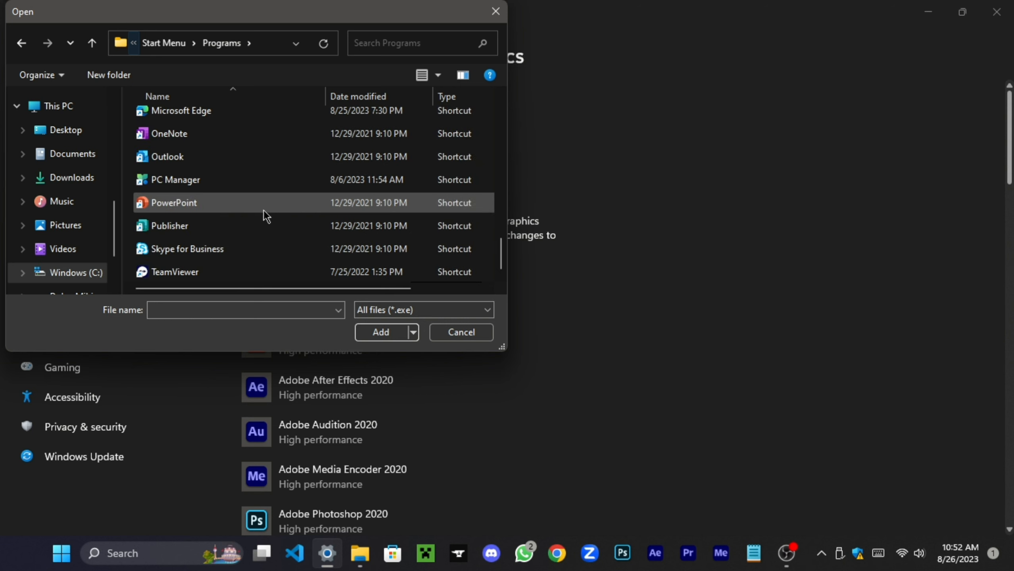
scroll(240, 234, up, 1)
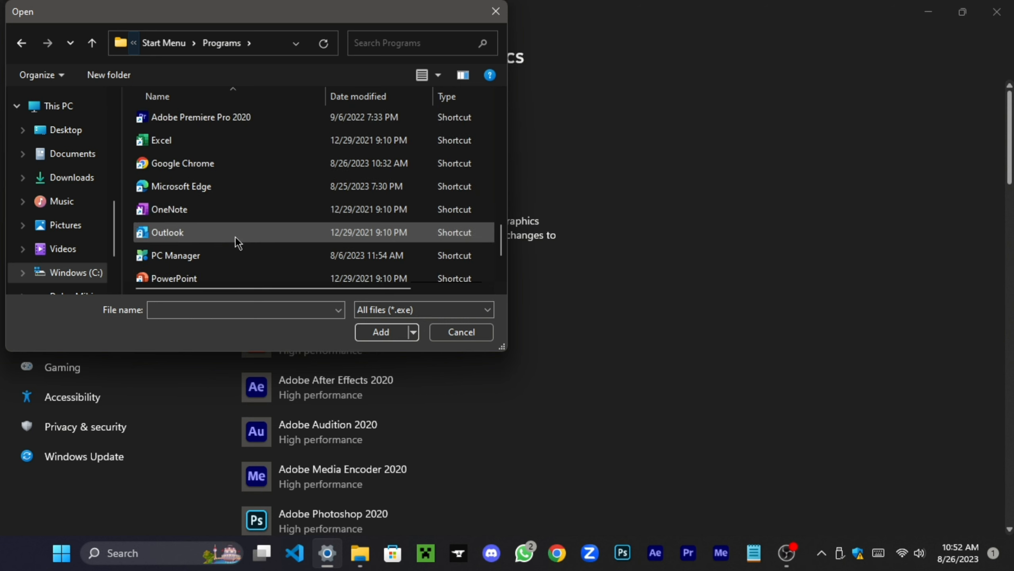
click(233, 163)
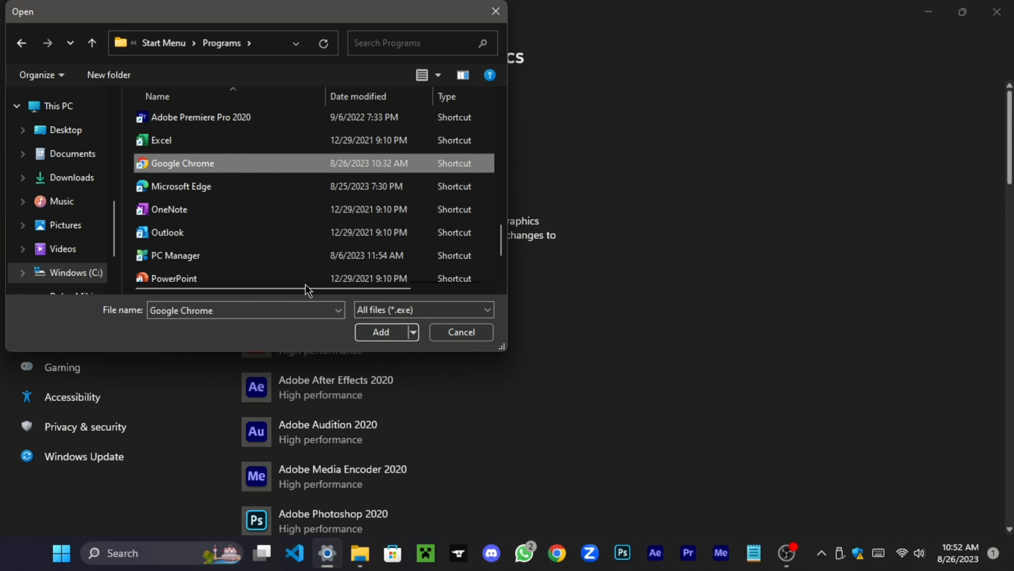
click(381, 332)
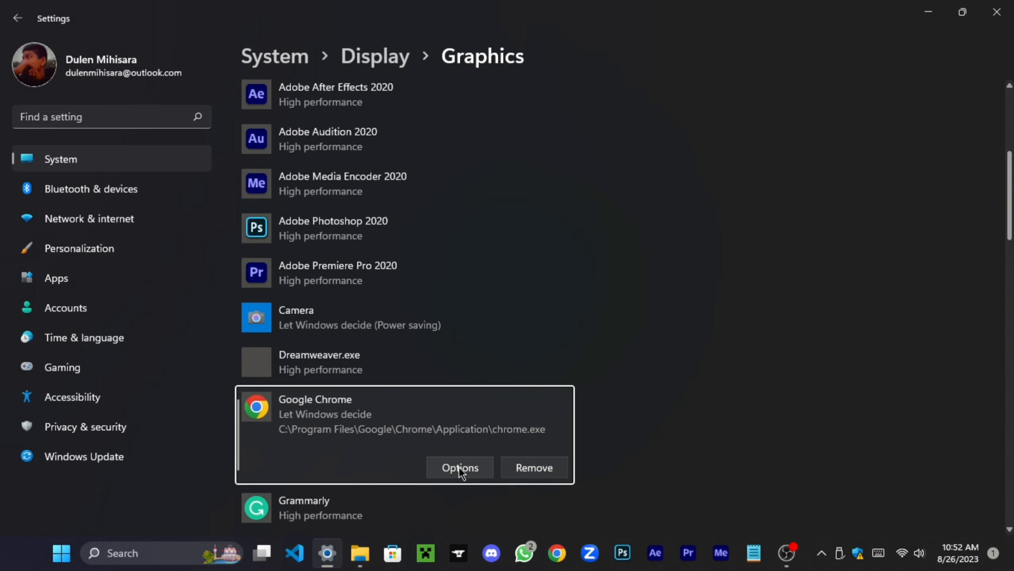
Set Google Chrome's graphics preference to High performance and save it.
click(459, 467)
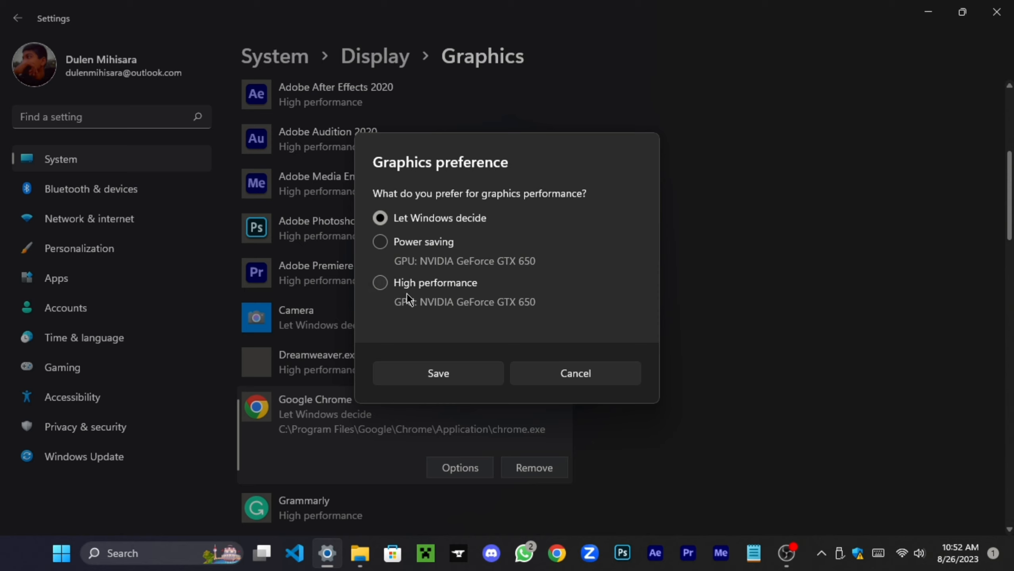
click(377, 286)
click(452, 372)
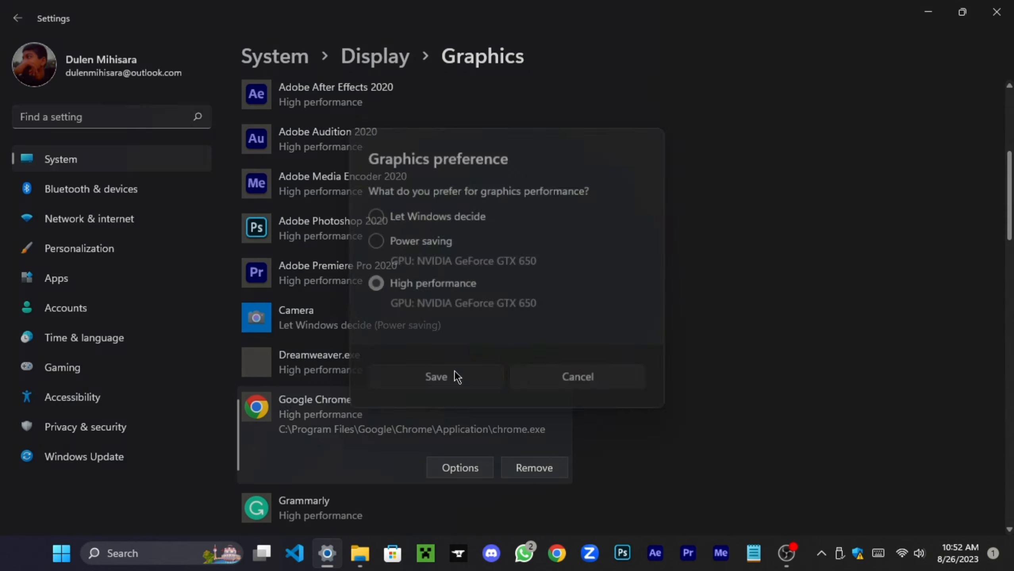
Open the file location of VS Code's Start menu shortcut and copy its folder path.
scroll(464, 373, up, 5)
key(super)
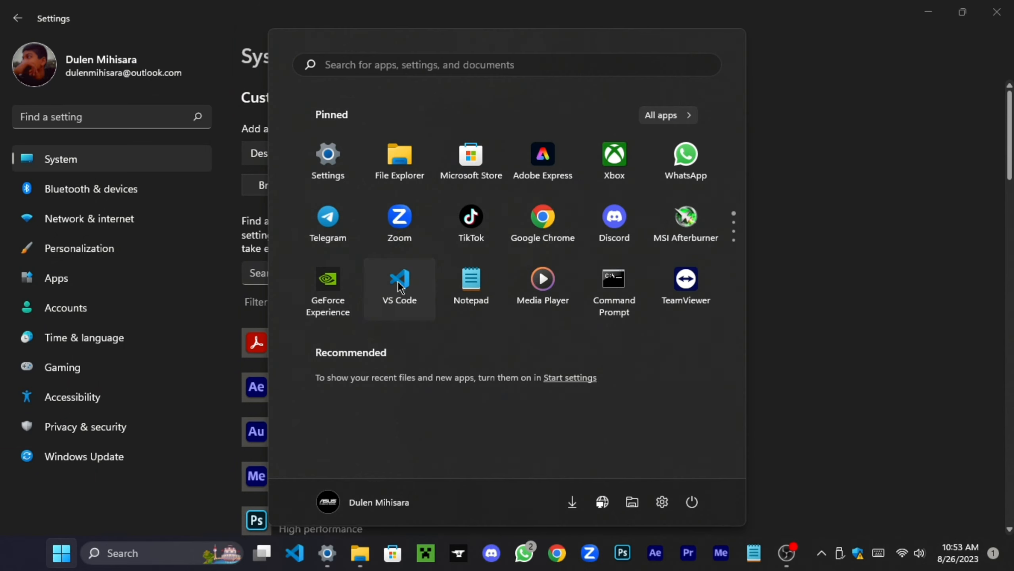
right_click(400, 280)
click(442, 372)
click(759, 72)
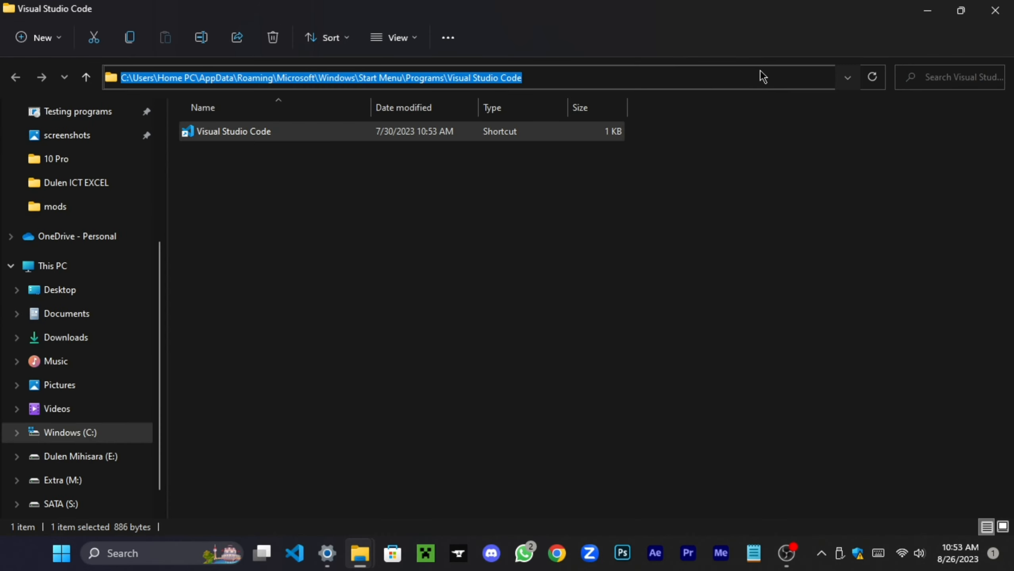
click(937, 4)
Add Visual Studio Code as a desktop app to the custom graphics options, using the copied folder path.
click(280, 186)
click(272, 45)
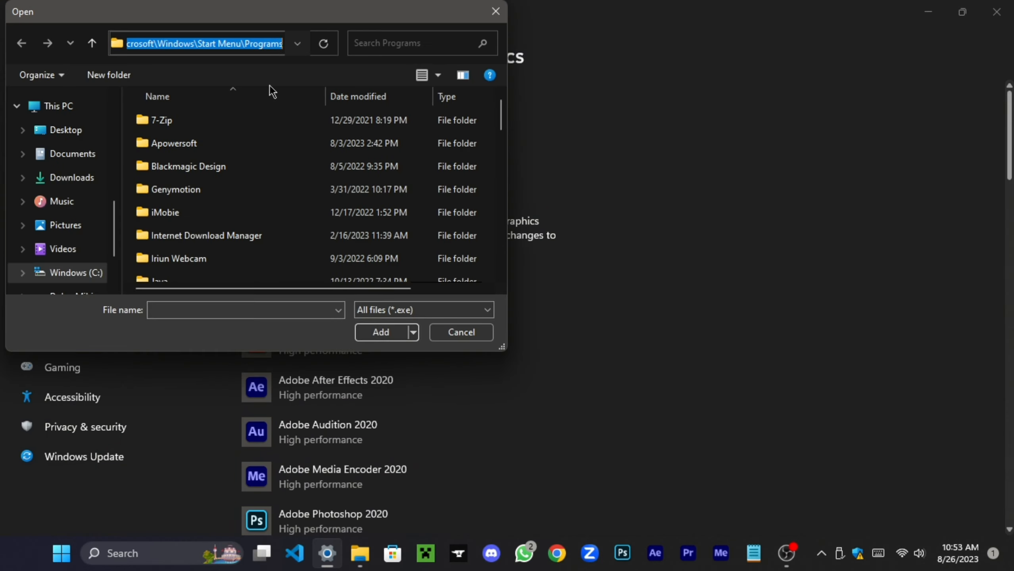
key(ctrl+v)
key(Return)
click(256, 121)
click(381, 332)
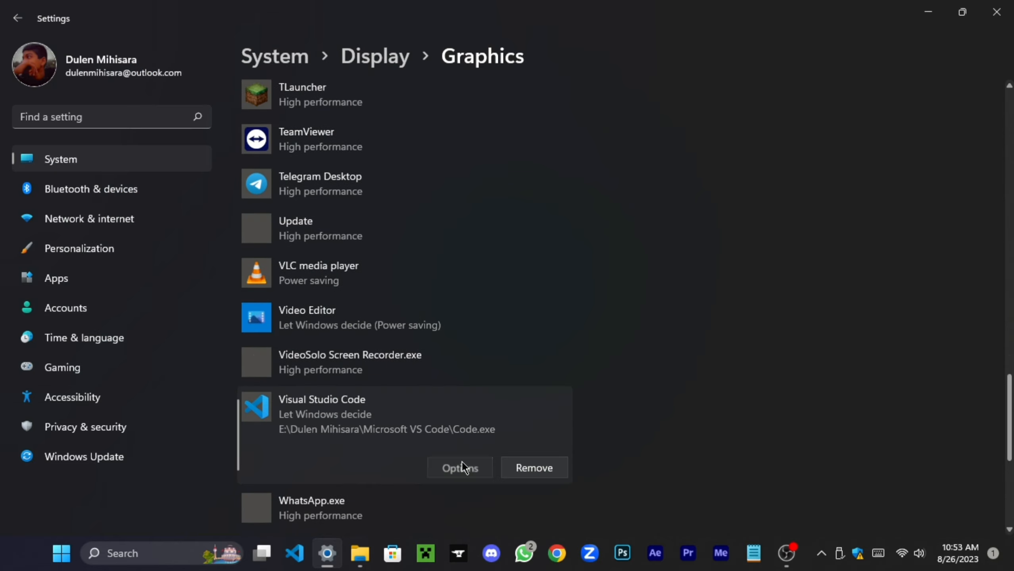
Set Visual Studio Code's graphics preference to High performance and save it.
click(461, 464)
click(386, 282)
click(440, 374)
scroll(628, 357, up, 15)
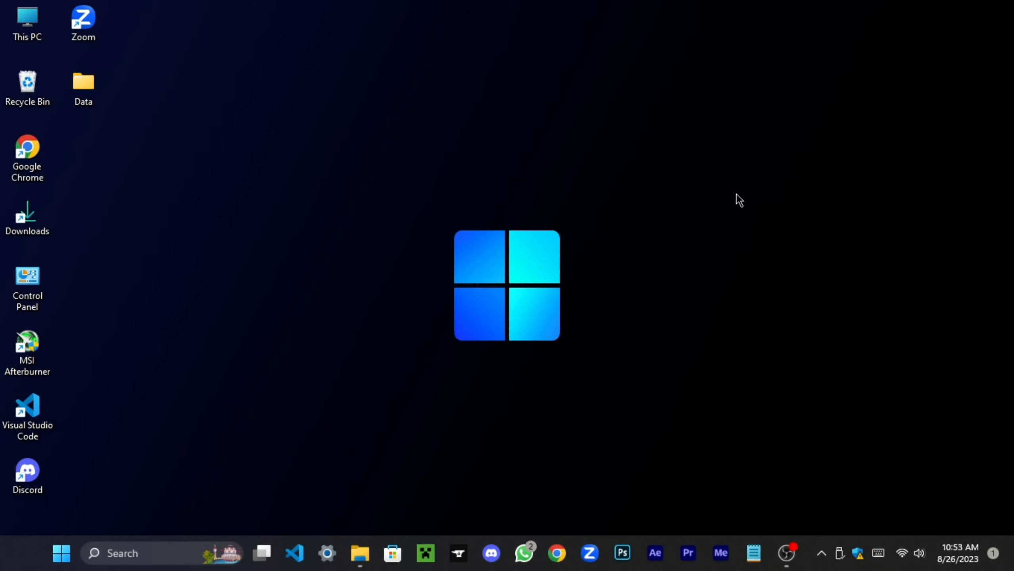
Turn off transparency effects in the Windows personalization color settings.
key(super+i)
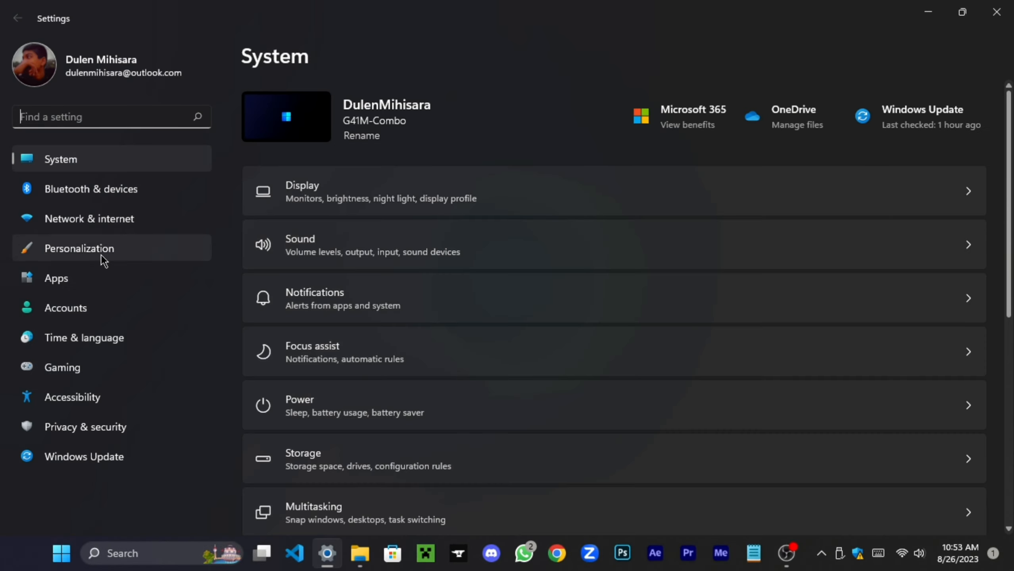
click(101, 254)
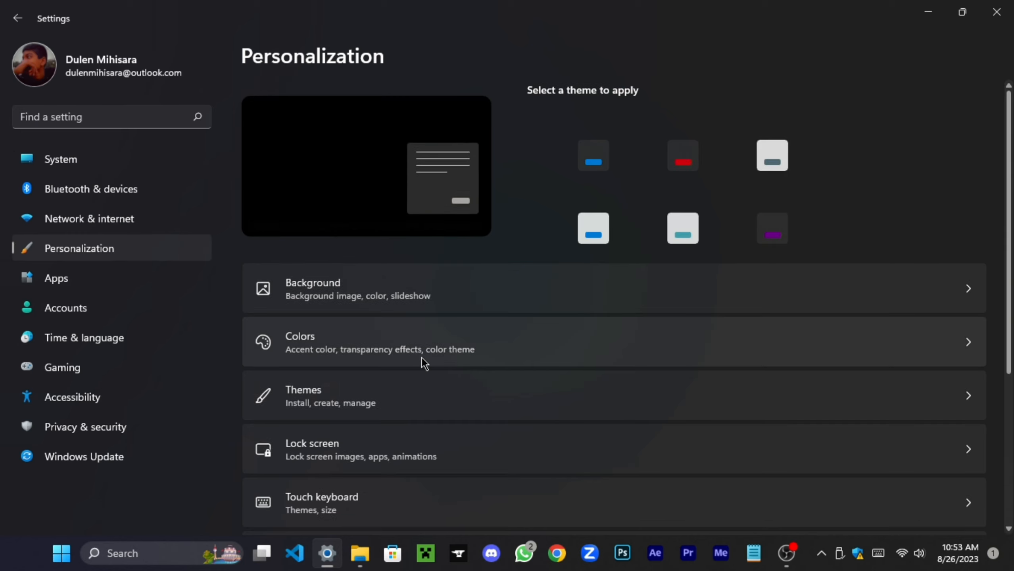
click(629, 344)
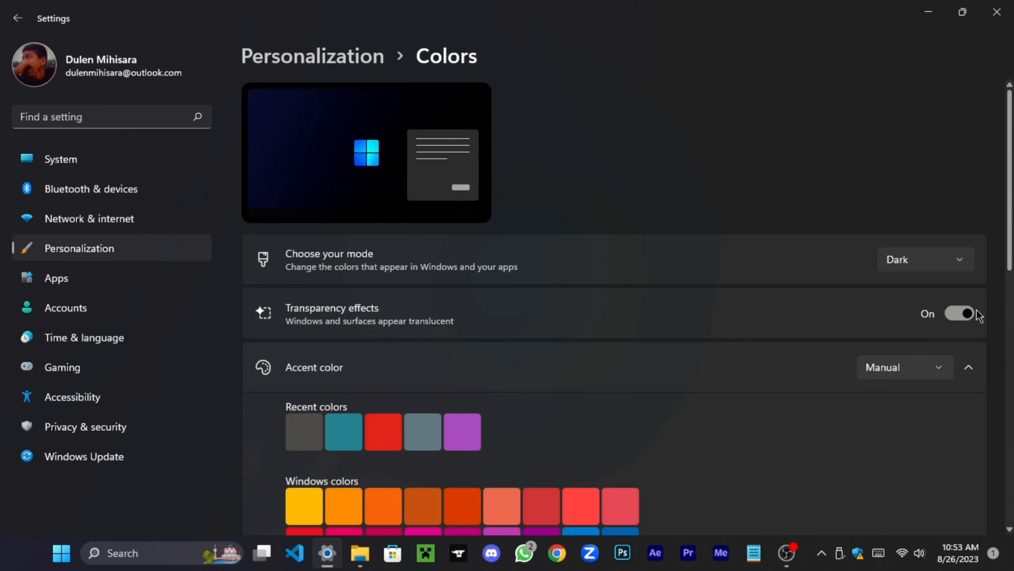
click(961, 314)
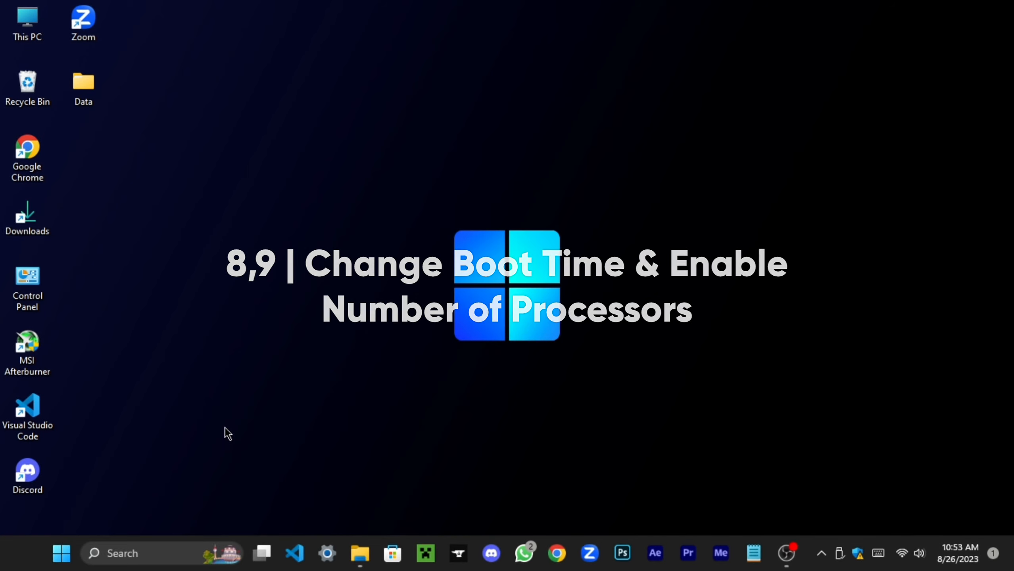
Run msconfig to open System Configuration and open the timeout value in the boot settings for editing.
key(super+r)
text(ms)
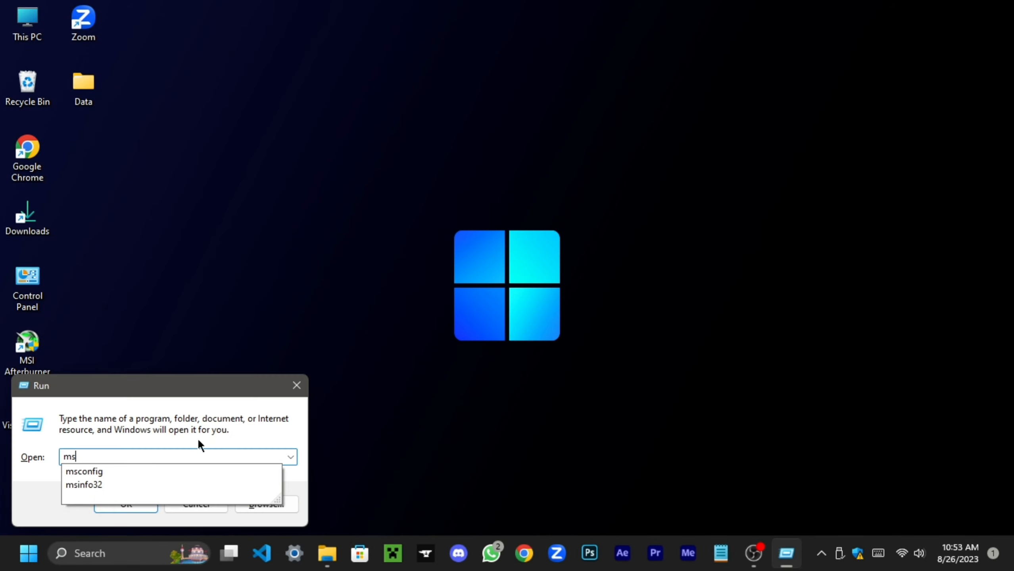
click(84, 472)
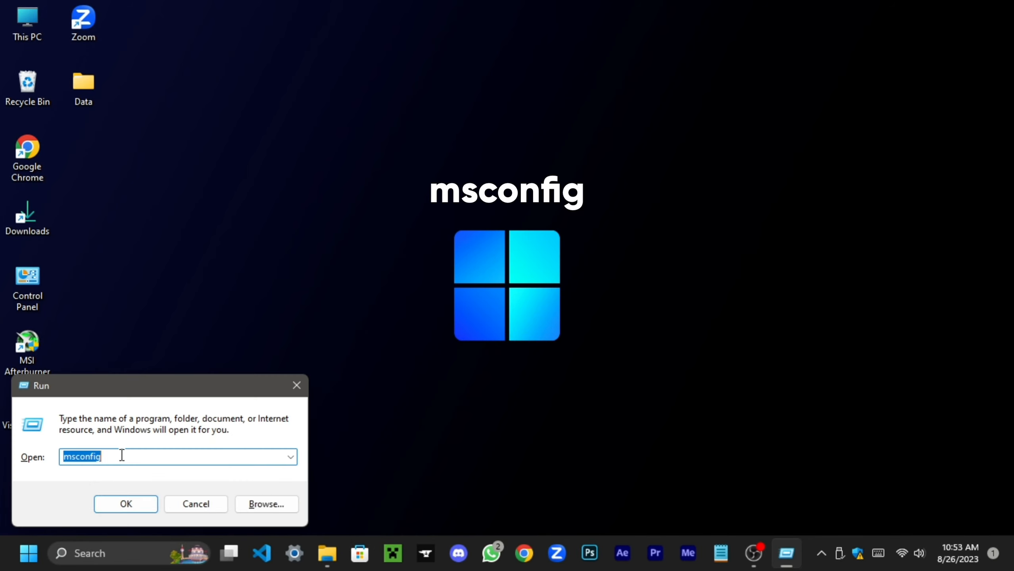
click(110, 505)
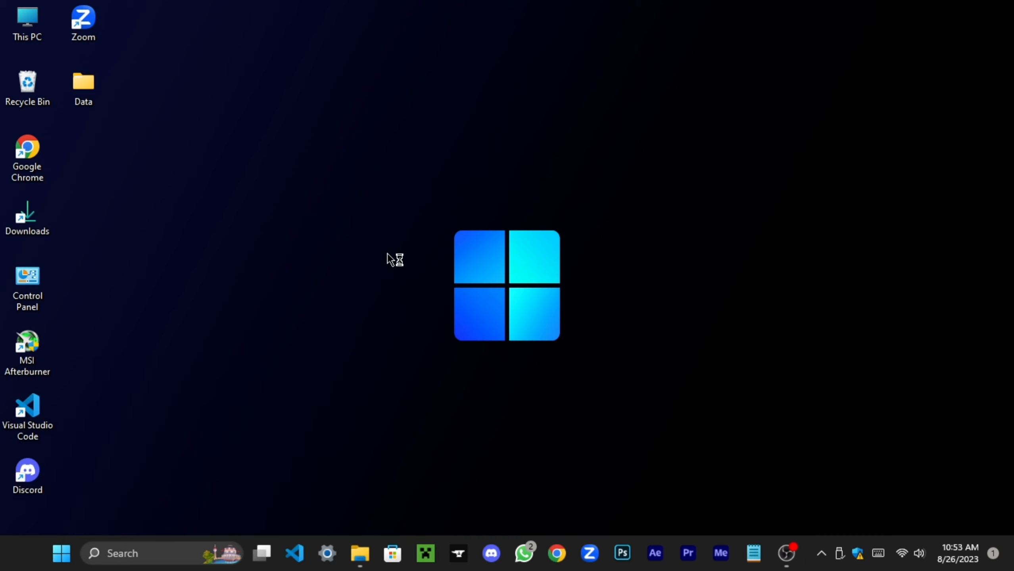
click(348, 159)
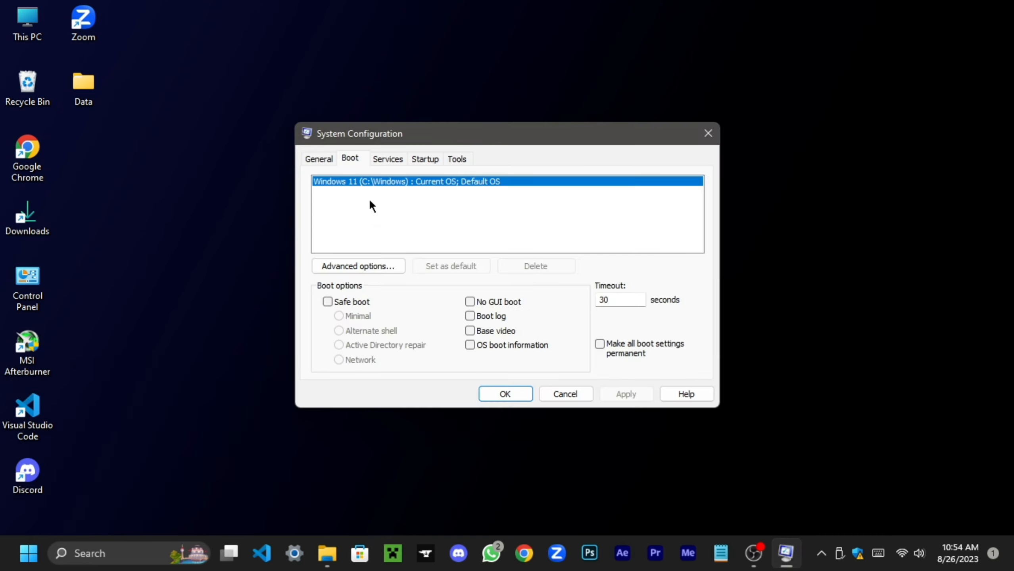
double_click(600, 299)
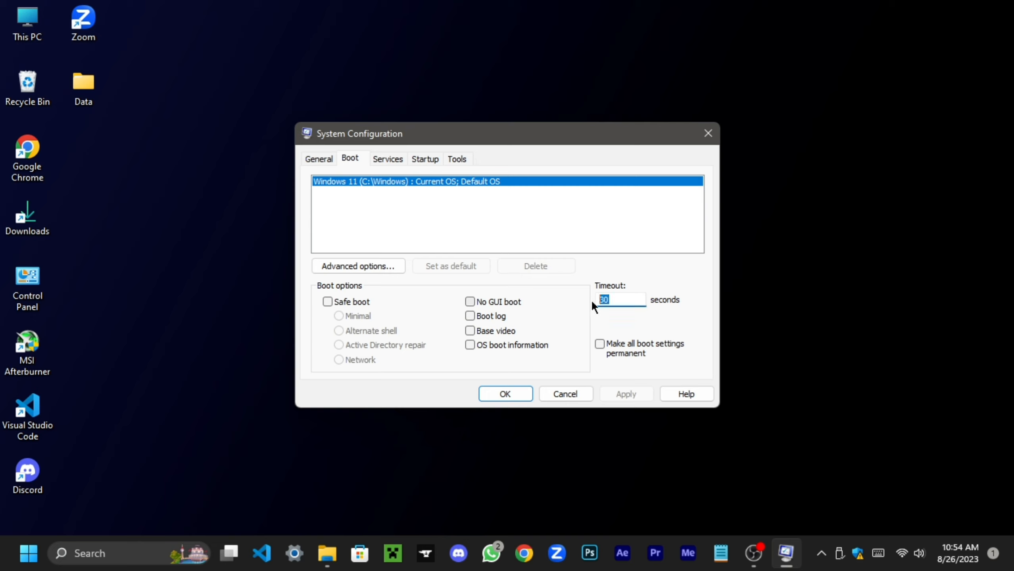